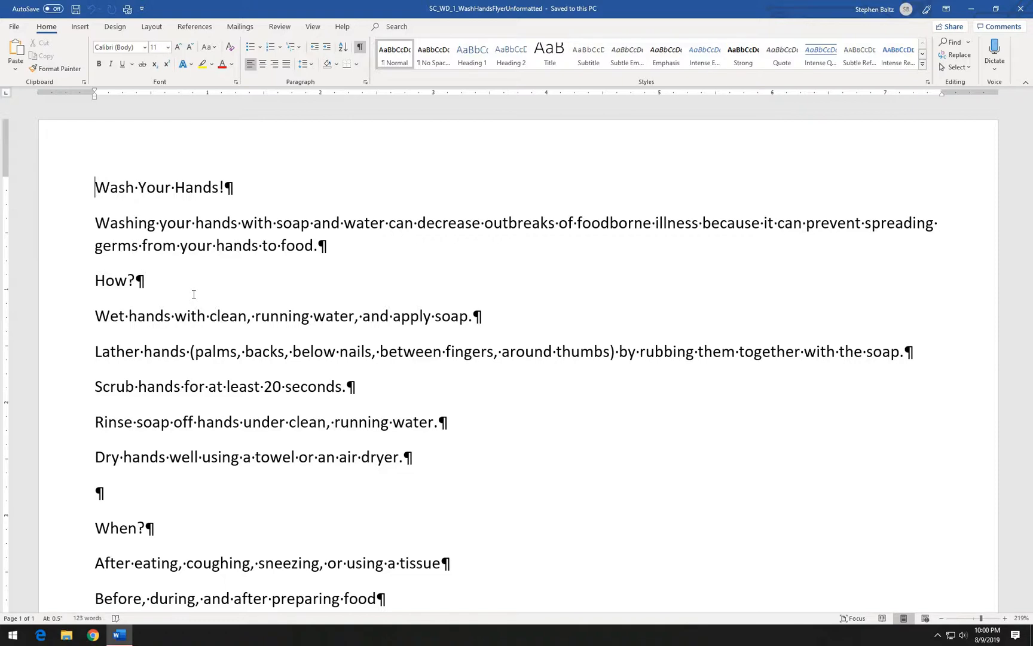
- Apply the Slate theme to the whole handwashing flyer
{"action": "left_click", "coordinate": [115, 27]}
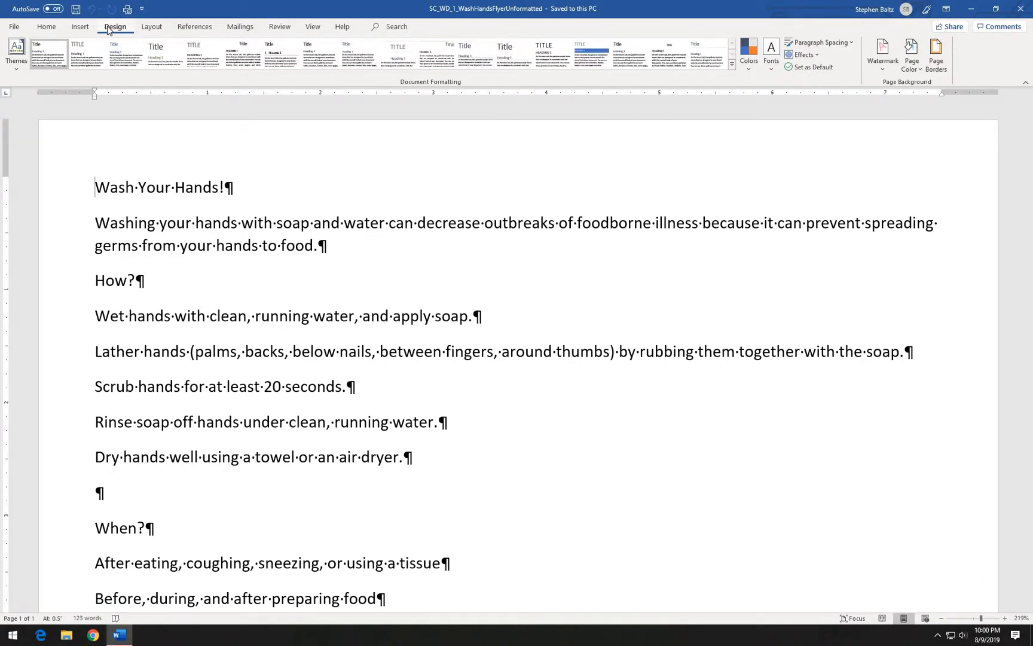
{"action": "left_click", "coordinate": [21, 64]}
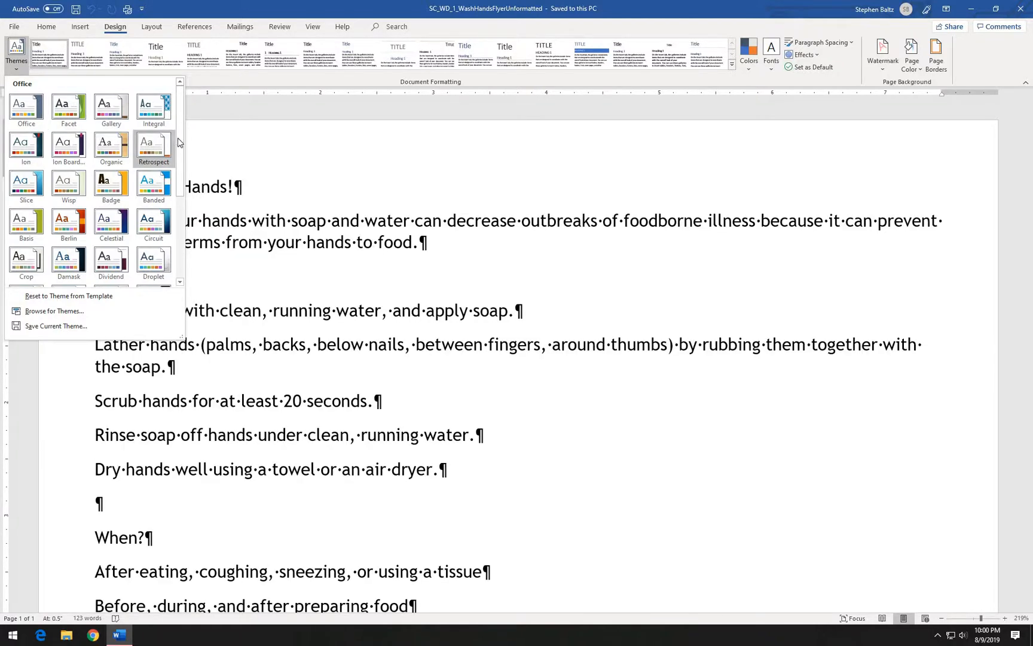
{"action": "scroll", "coordinate": [179, 179], "scroll_direction": "down", "scroll_amount": 2}
{"action": "scroll", "coordinate": [183, 187], "scroll_direction": "down", "scroll_amount": 3}
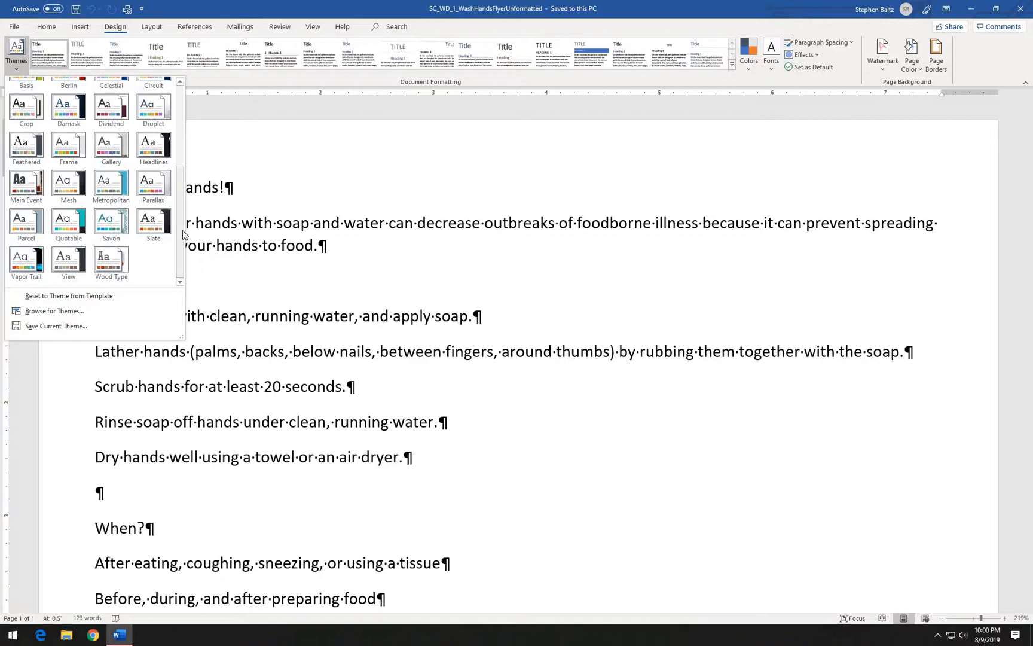
{"action": "left_click", "coordinate": [153, 224]}
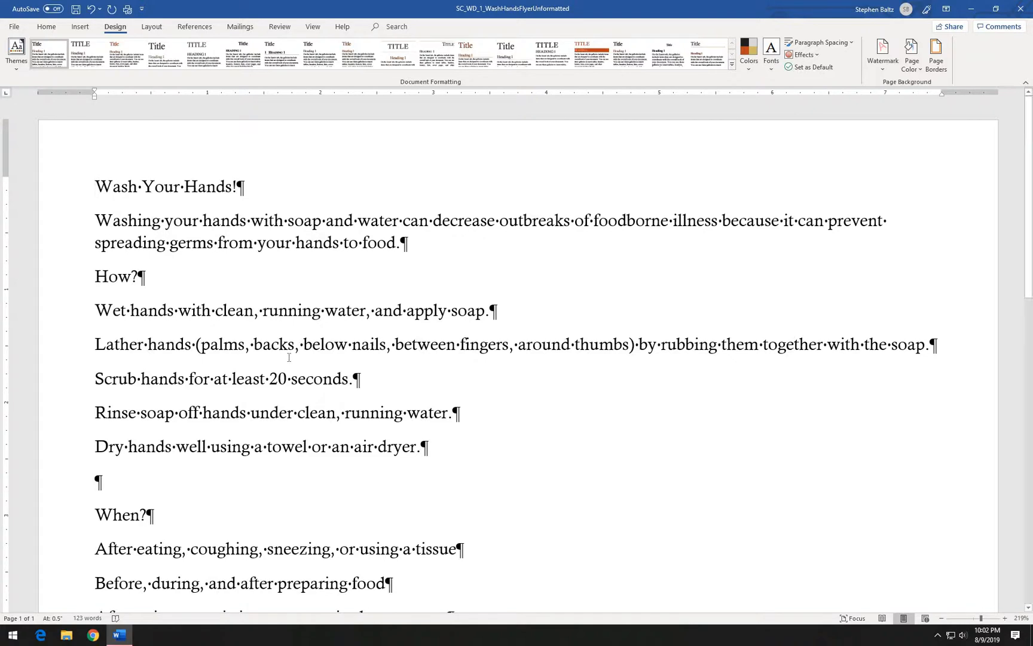
- Center the "Wash Your Hands!" title and the introductory paragraph below it
{"action": "left_click", "coordinate": [47, 31]}
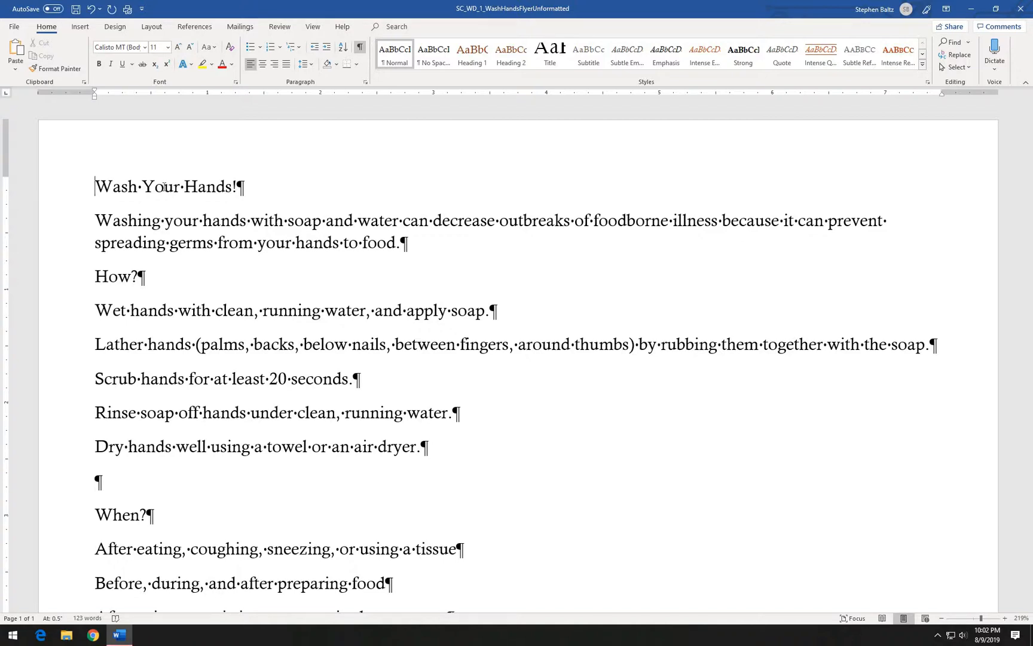
{"action": "left_click", "coordinate": [264, 64]}
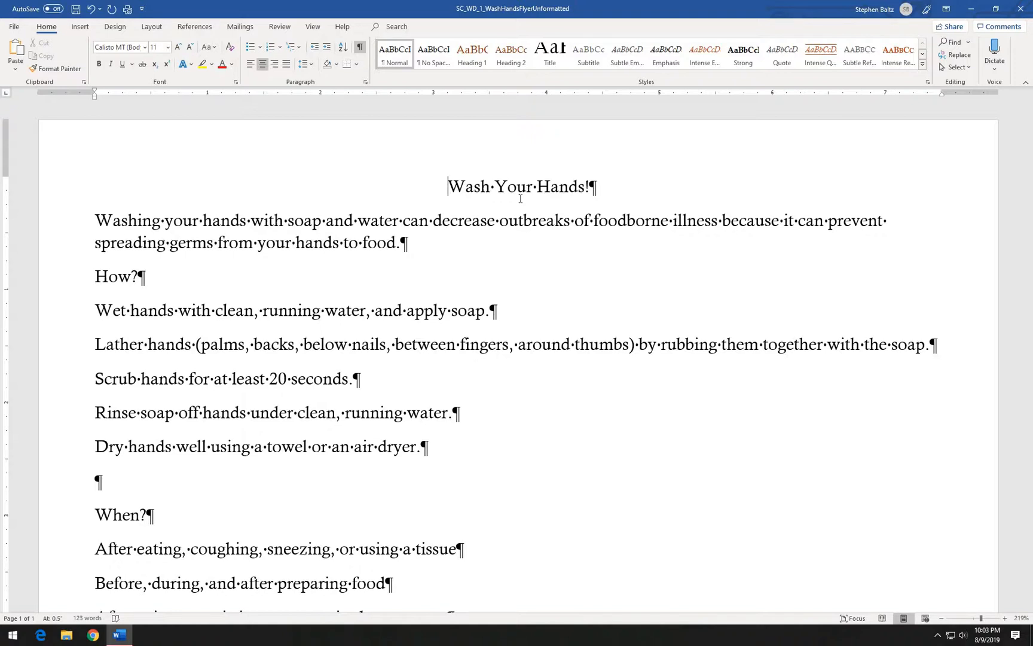
{"action": "left_click", "coordinate": [311, 220]}
{"action": "left_click", "coordinate": [263, 64]}
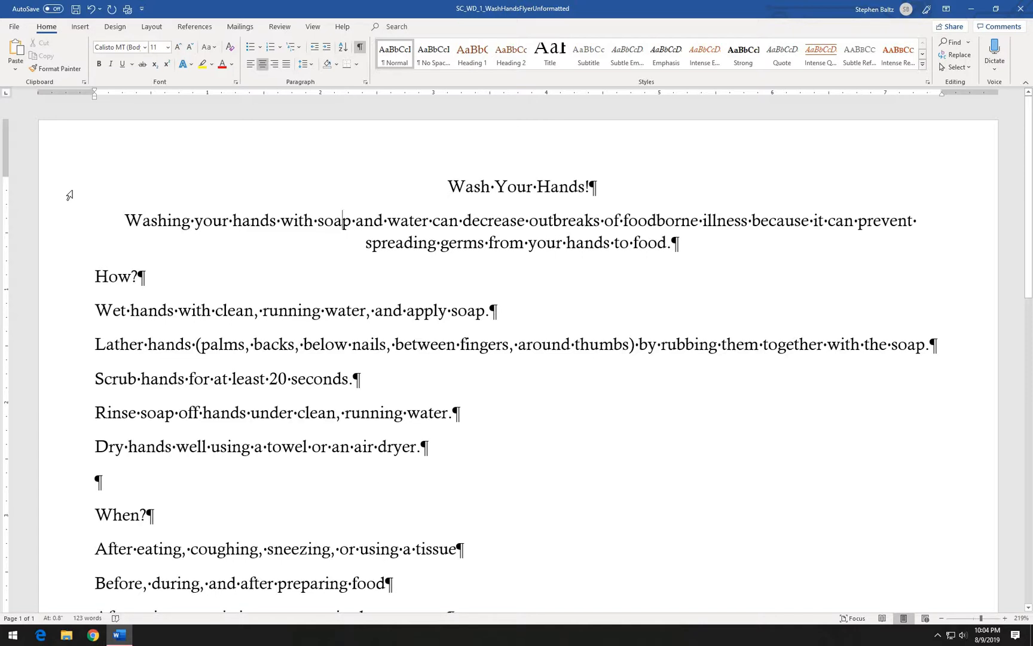
- Format the "Wash Your Hands!" title at font size 36 in Rockwell Extra Bold
{"action": "left_click", "coordinate": [69, 195]}
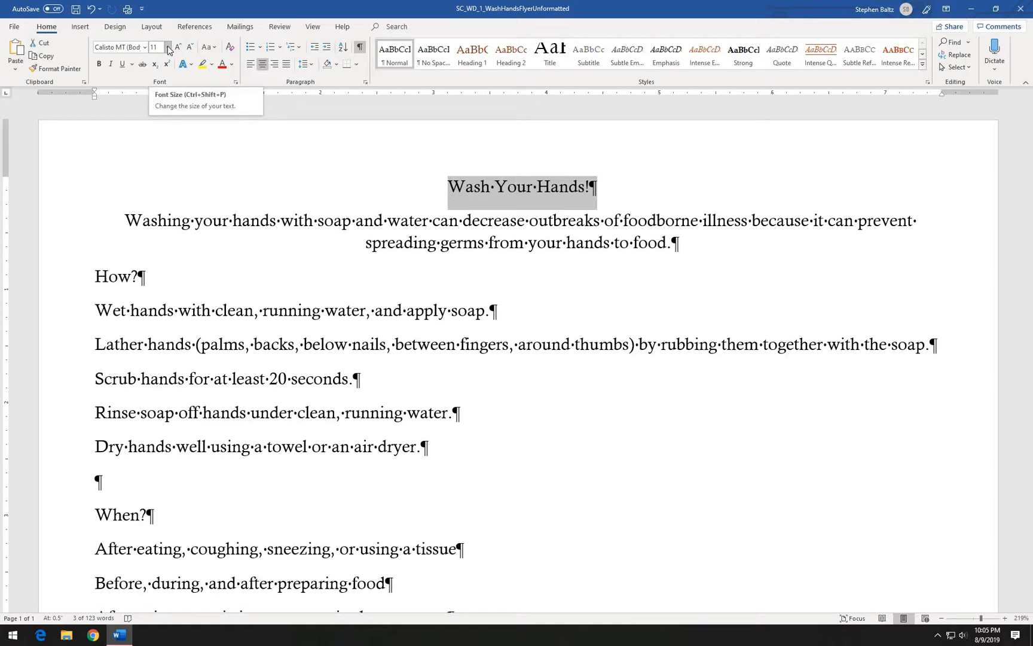
{"action": "left_click", "coordinate": [168, 47]}
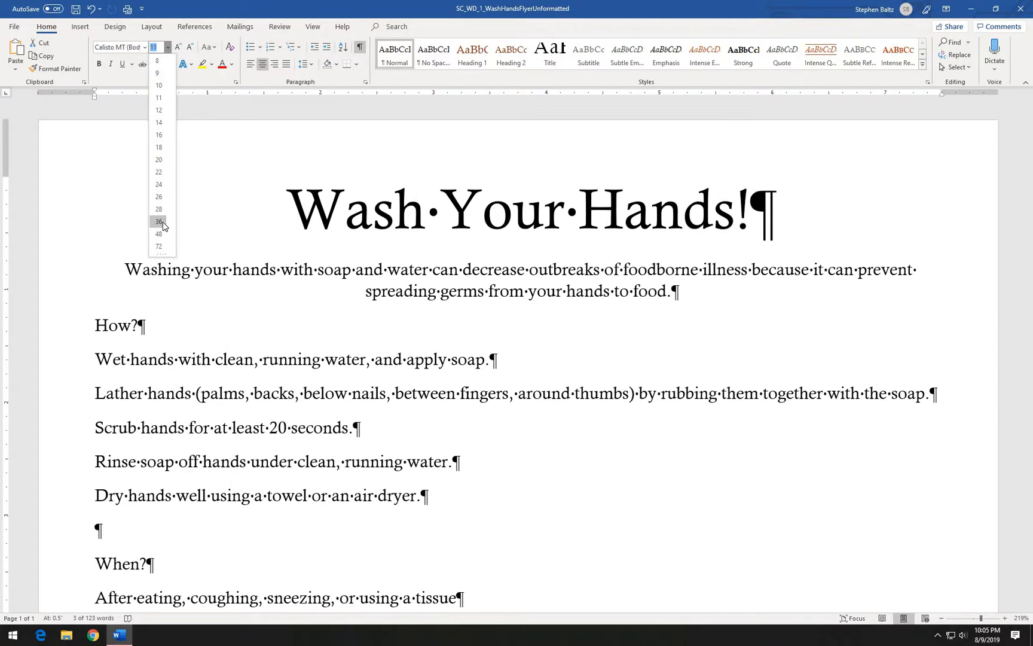
{"action": "left_click", "coordinate": [159, 222]}
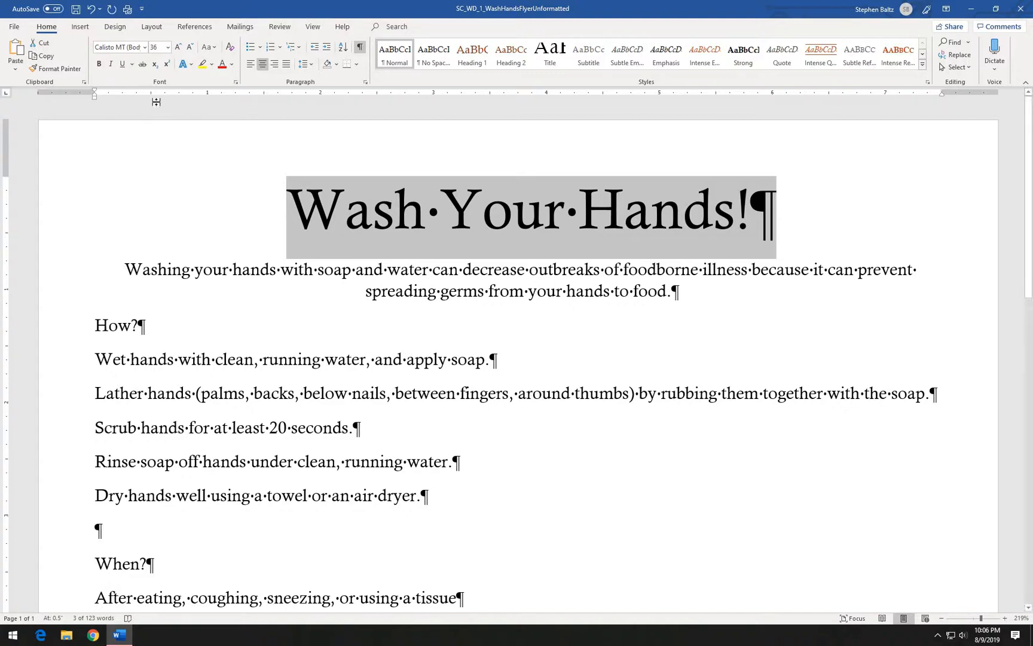
{"action": "left_click", "coordinate": [144, 48]}
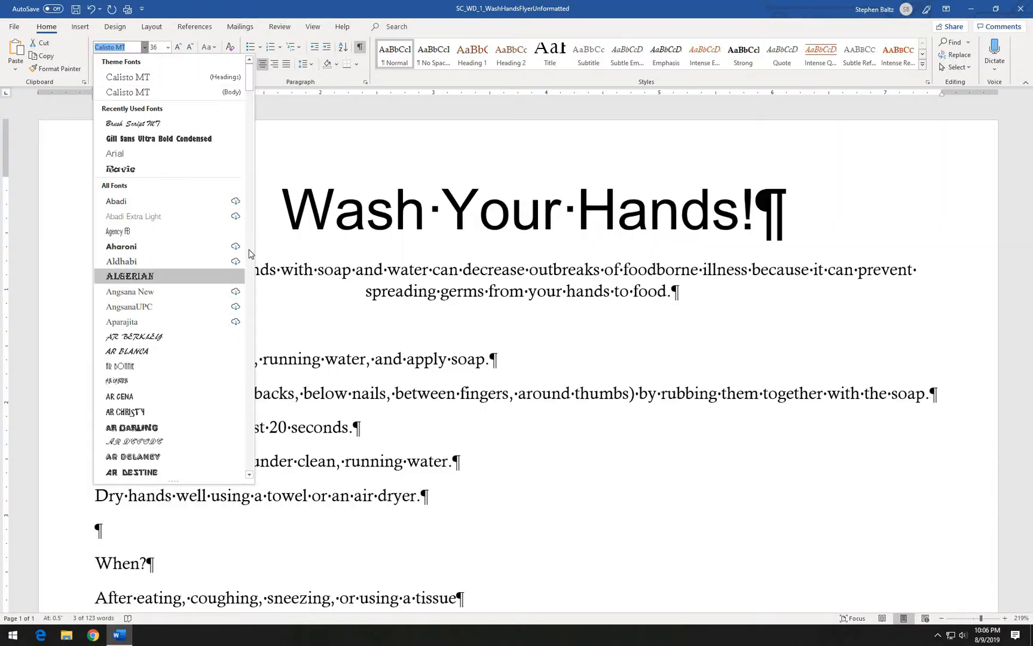
{"action": "scroll", "coordinate": [249, 96], "scroll_direction": "down", "scroll_amount": 8}
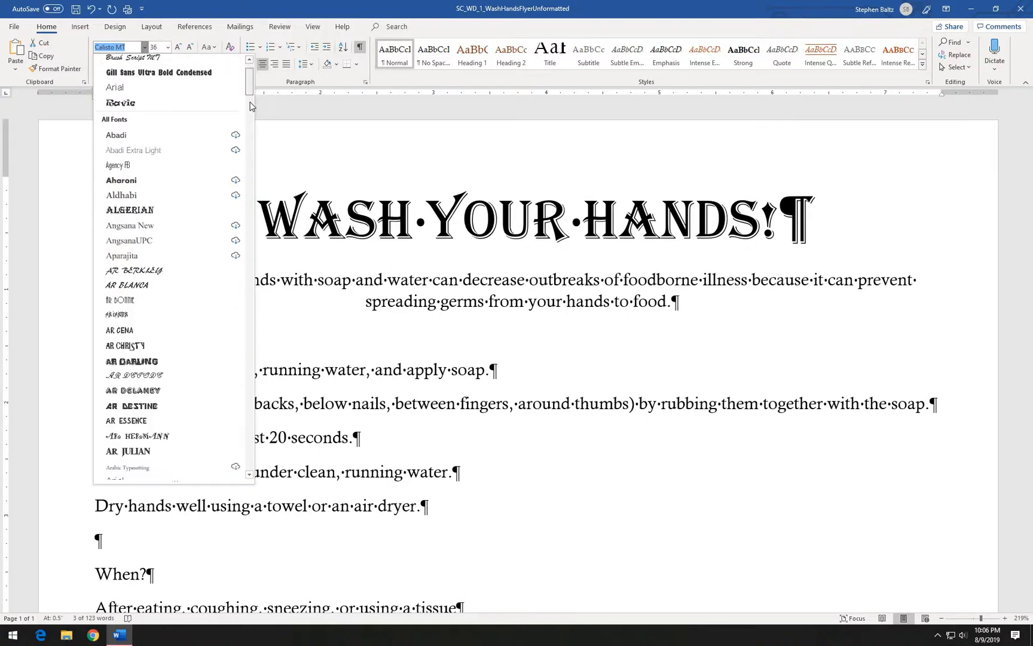
{"action": "left_click_drag", "start_coordinate": [257, 130], "coordinate": [282, 378]}
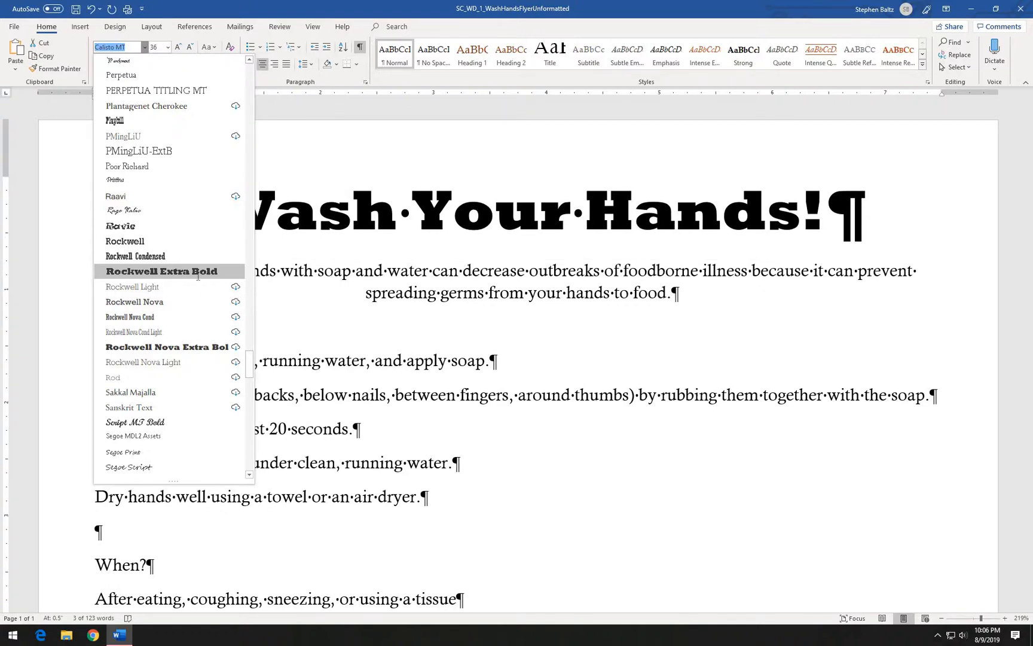
{"action": "left_click", "coordinate": [199, 279]}
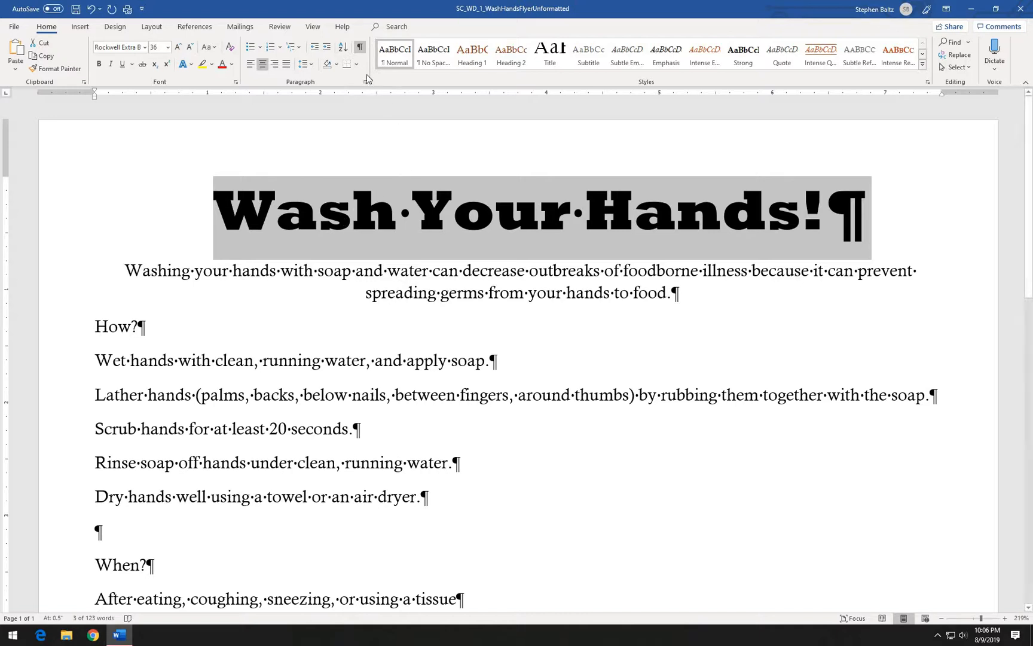
- Convert the title to UPPERCASE and apply the text effect "Fill: White; Outline: Brown, Accent color 1; Glow: Brown, Accent color 1"
{"action": "left_click", "coordinate": [214, 48]}
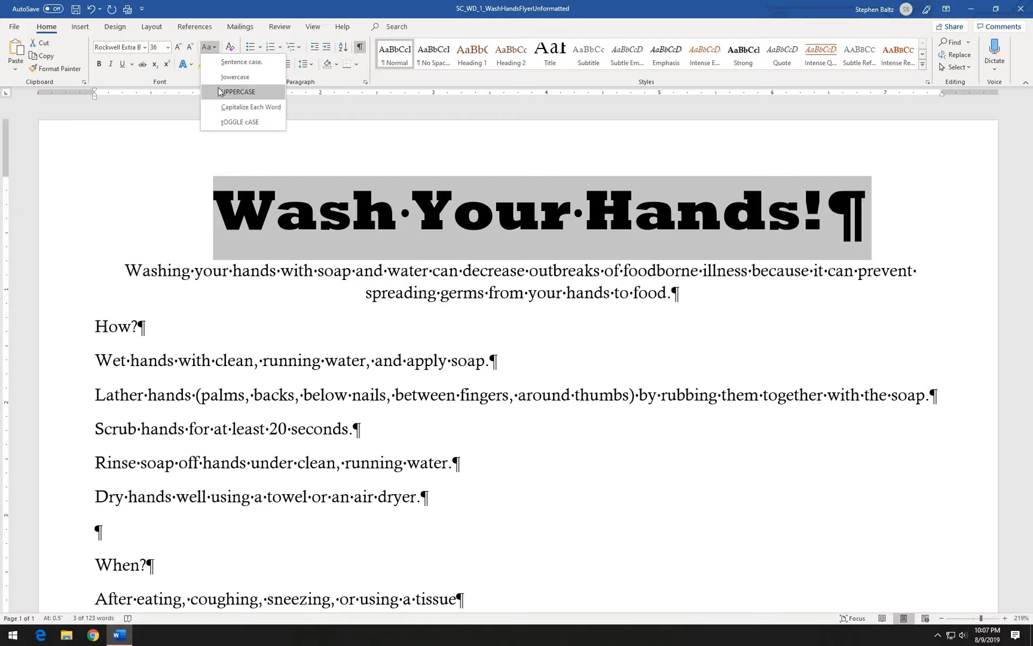
{"action": "left_click", "coordinate": [238, 92]}
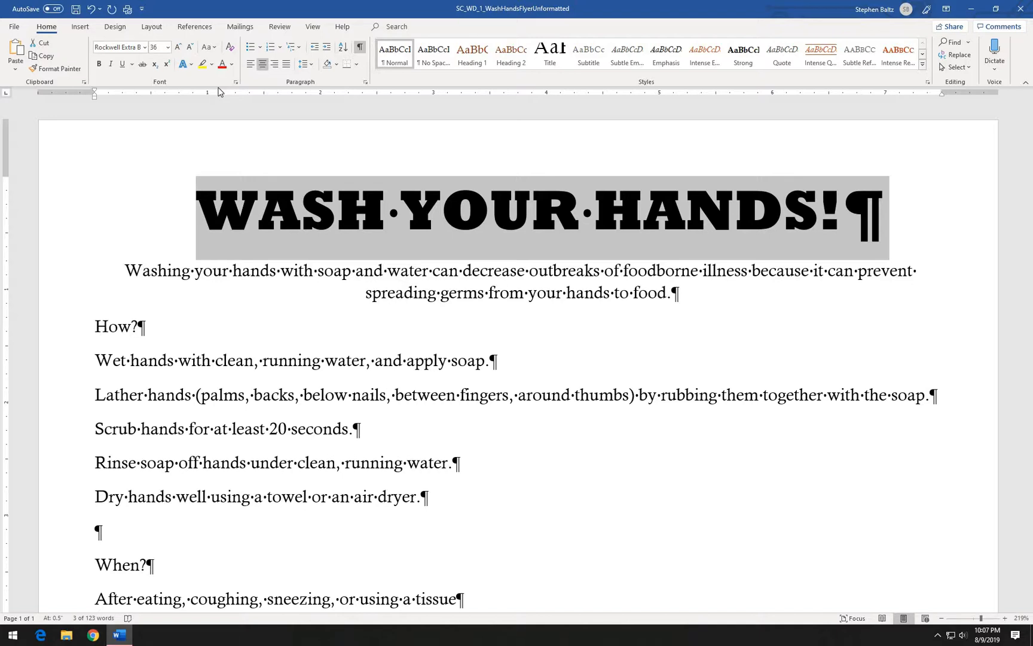
{"action": "left_click", "coordinate": [191, 65]}
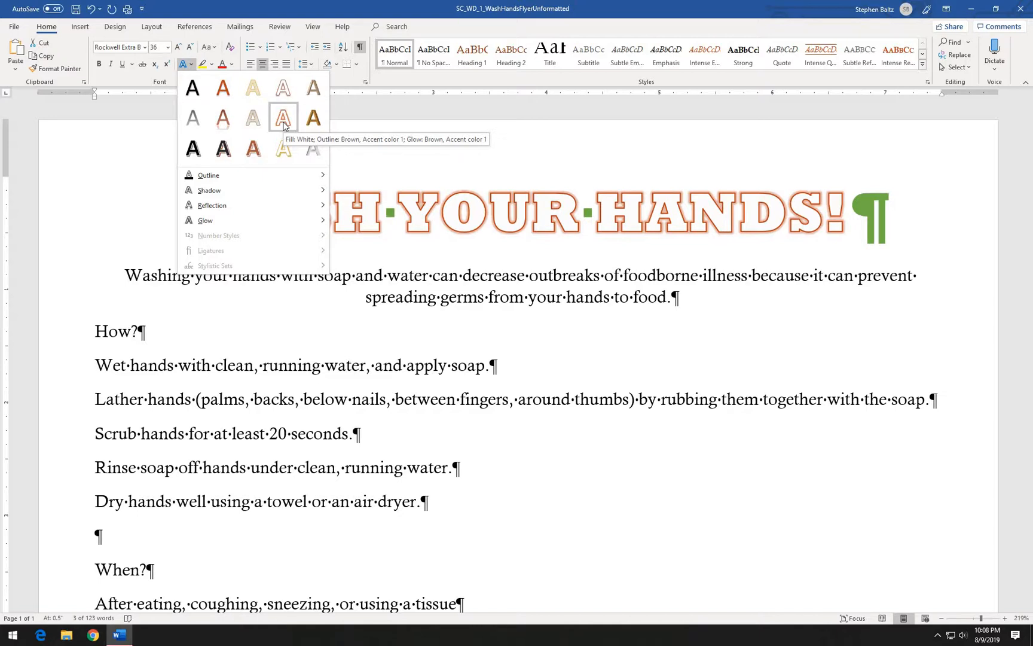
{"action": "left_click", "coordinate": [283, 118]}
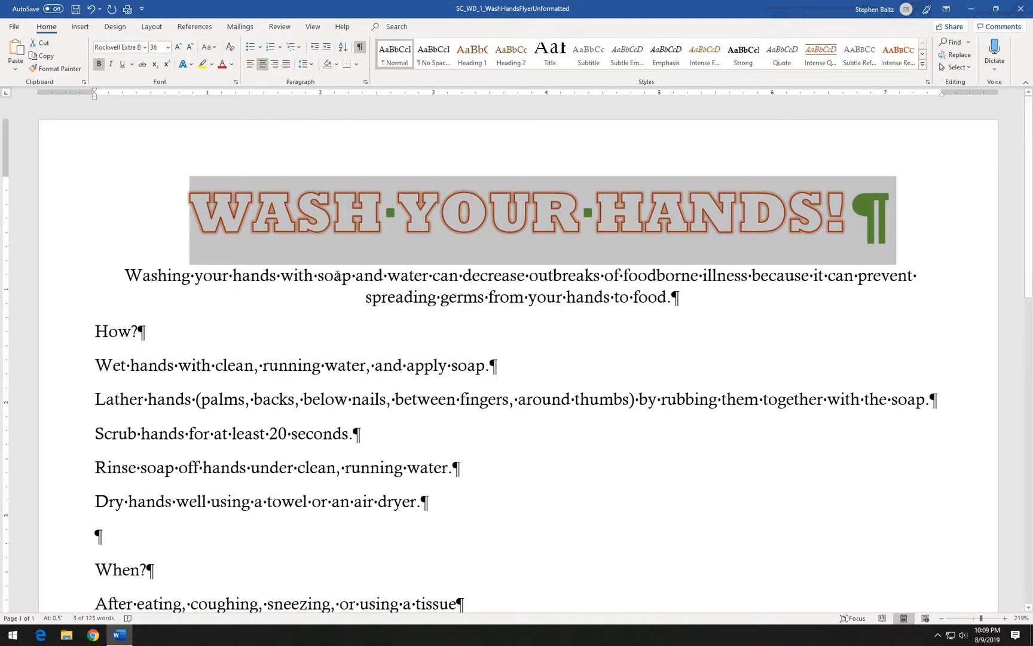
{"action": "left_click", "coordinate": [337, 275]}
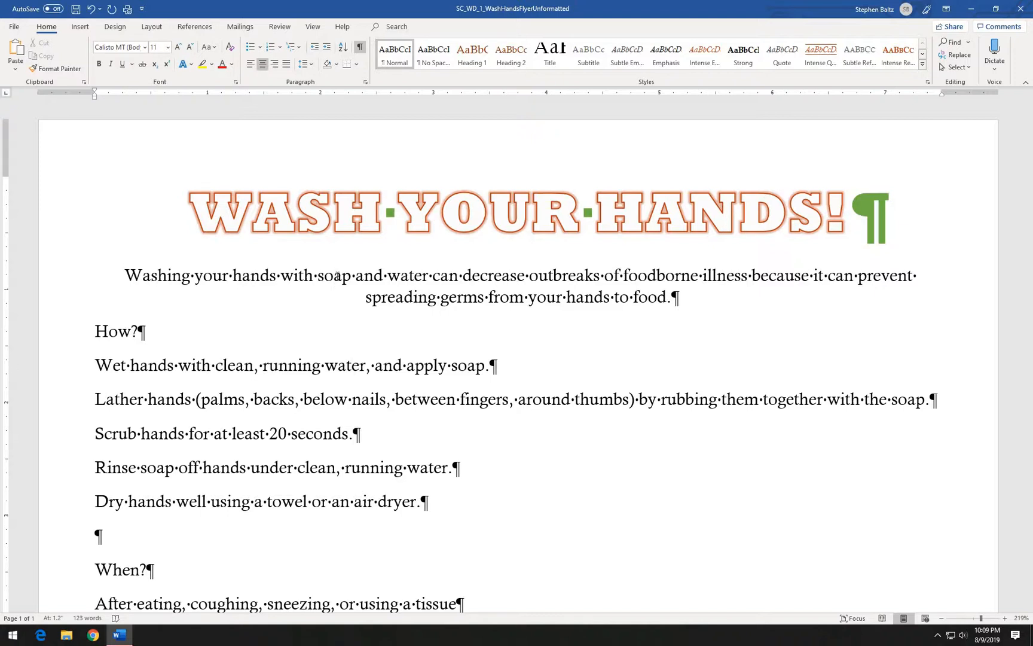
- Shade the title paragraph with Brown, Accent 4, Darker 25%
{"action": "left_click", "coordinate": [343, 204]}
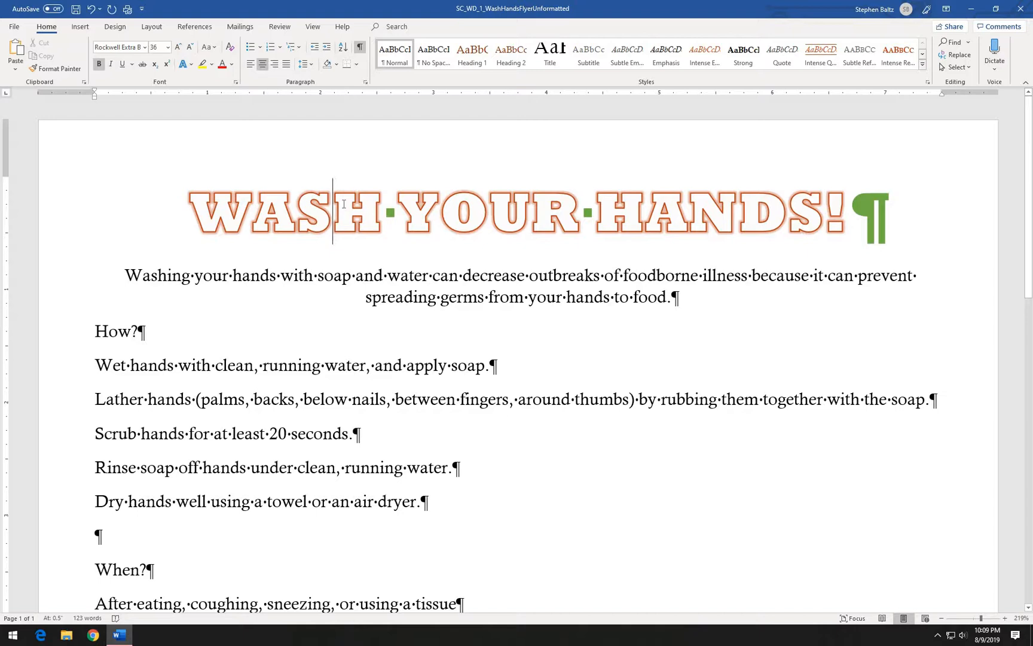
{"action": "left_click", "coordinate": [338, 65]}
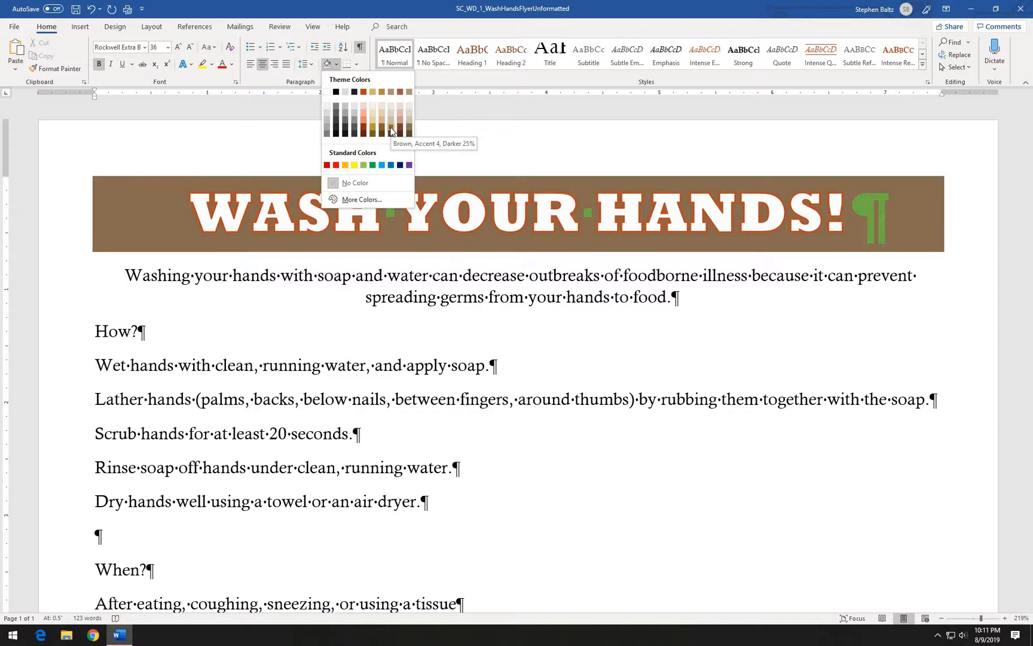
{"action": "left_click", "coordinate": [391, 130]}
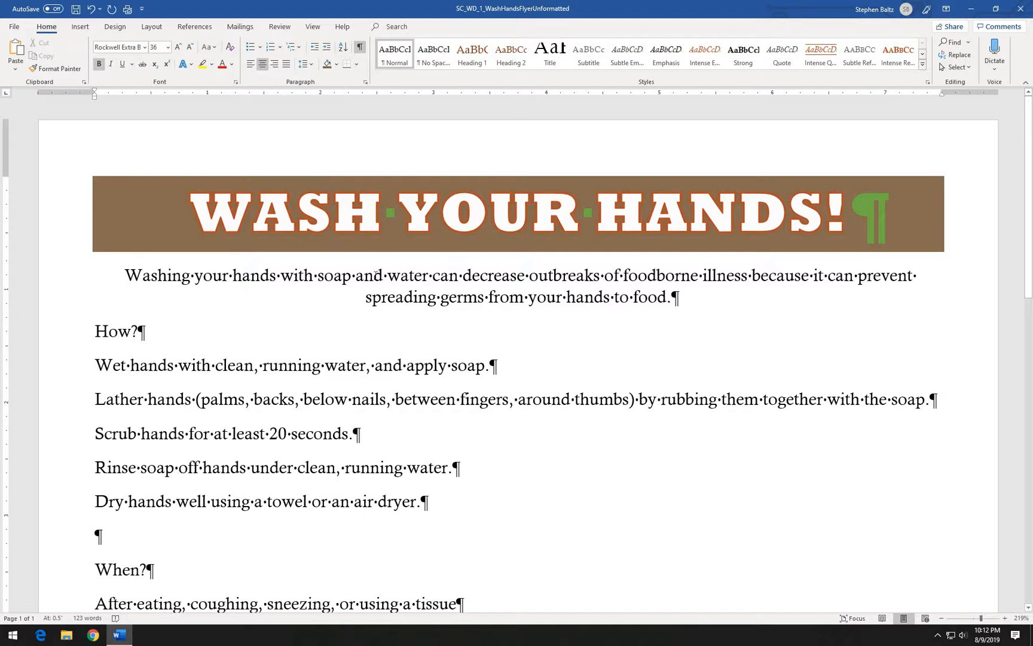
- Format the introductory paragraph under the title with a dark reddish-brown theme font color and font size 22
{"action": "triple_click", "coordinate": [375, 274]}
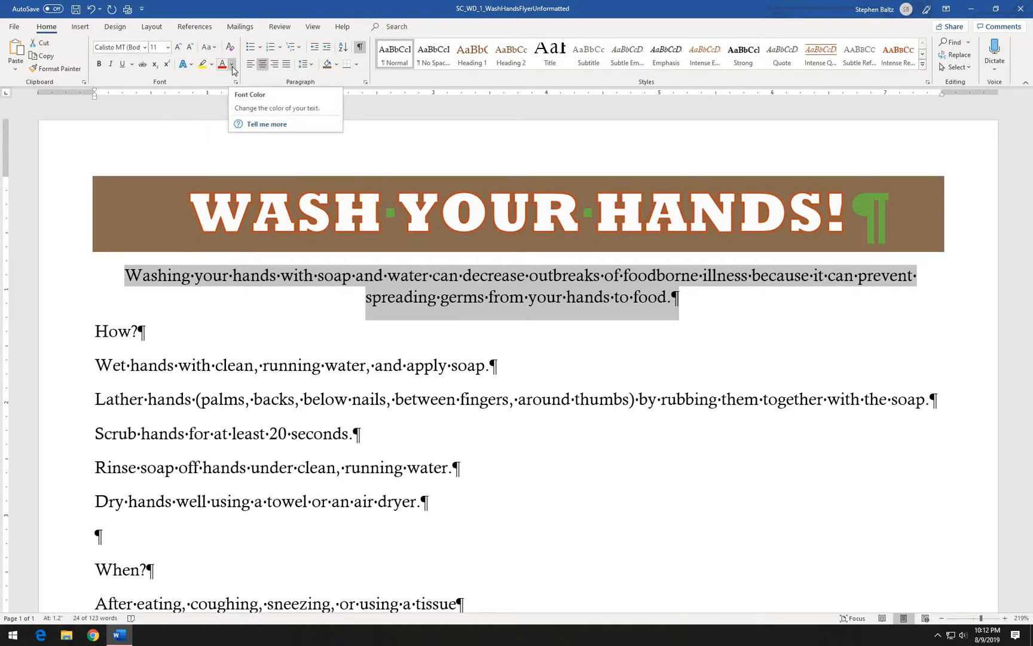
{"action": "left_click", "coordinate": [232, 65]}
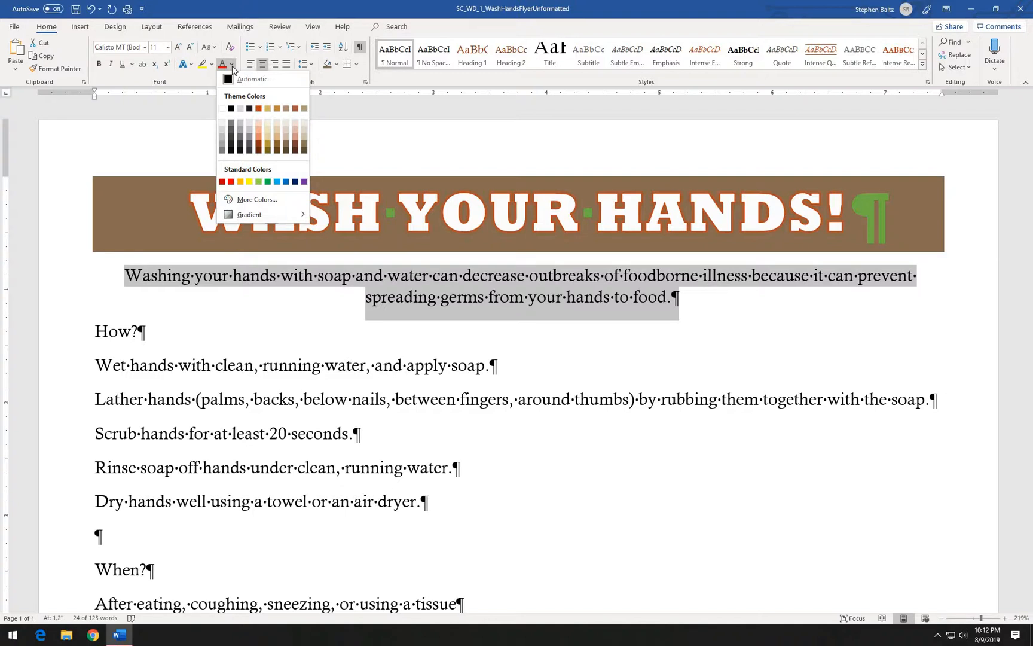
{"action": "left_click", "coordinate": [294, 144]}
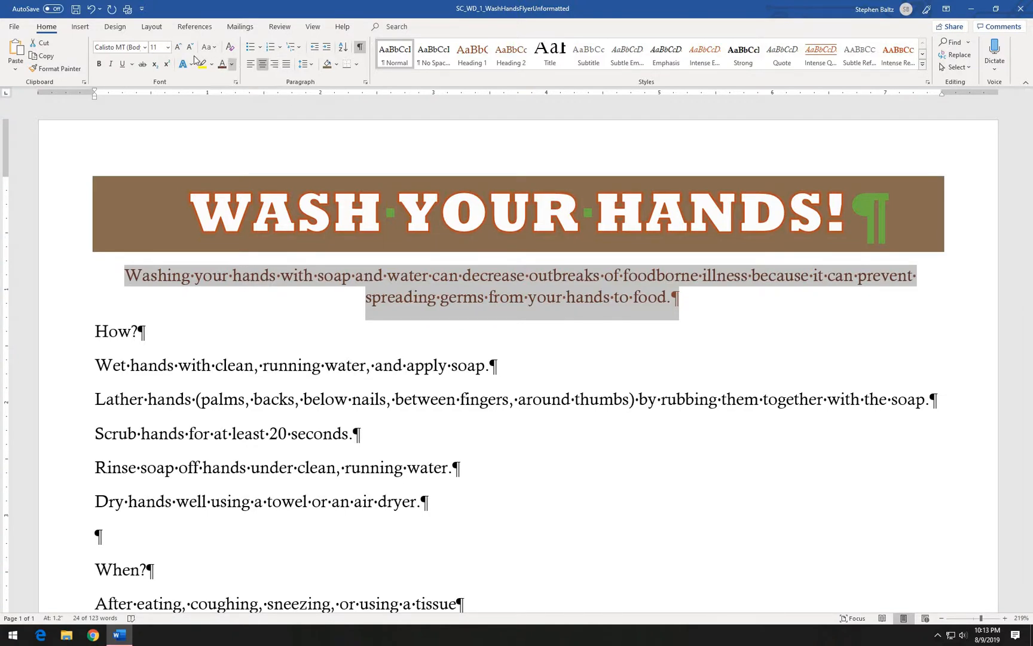
{"action": "left_click", "coordinate": [167, 48]}
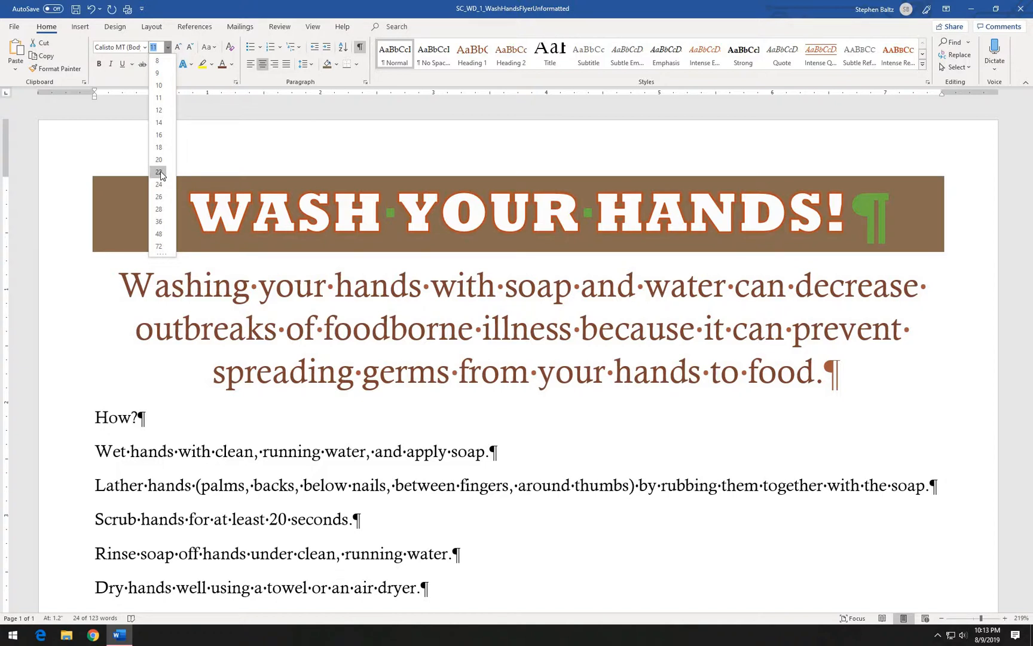
{"action": "left_click", "coordinate": [159, 173]}
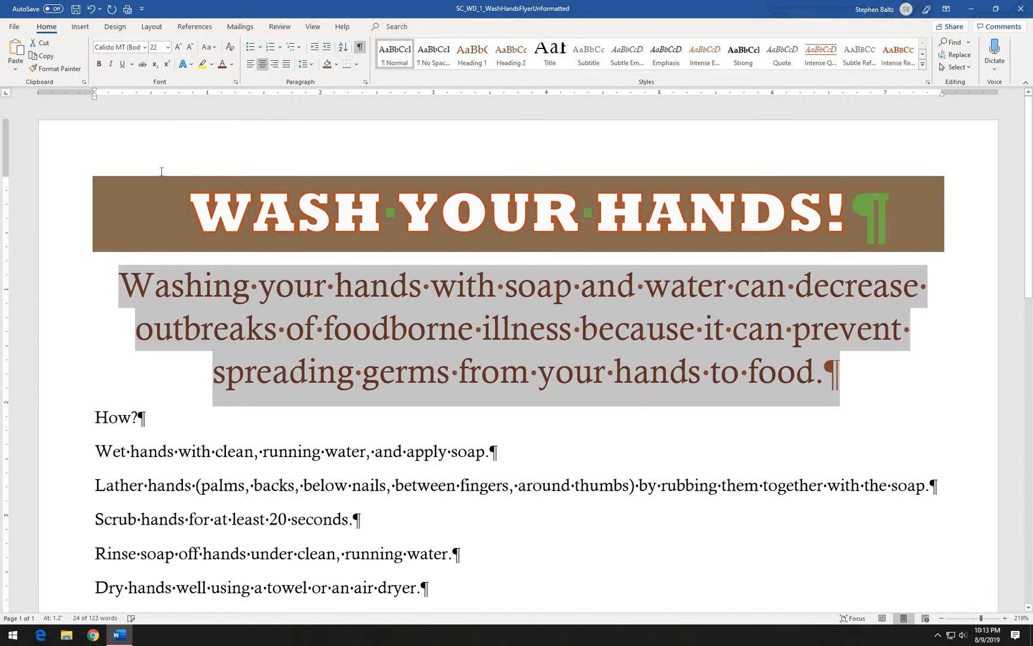
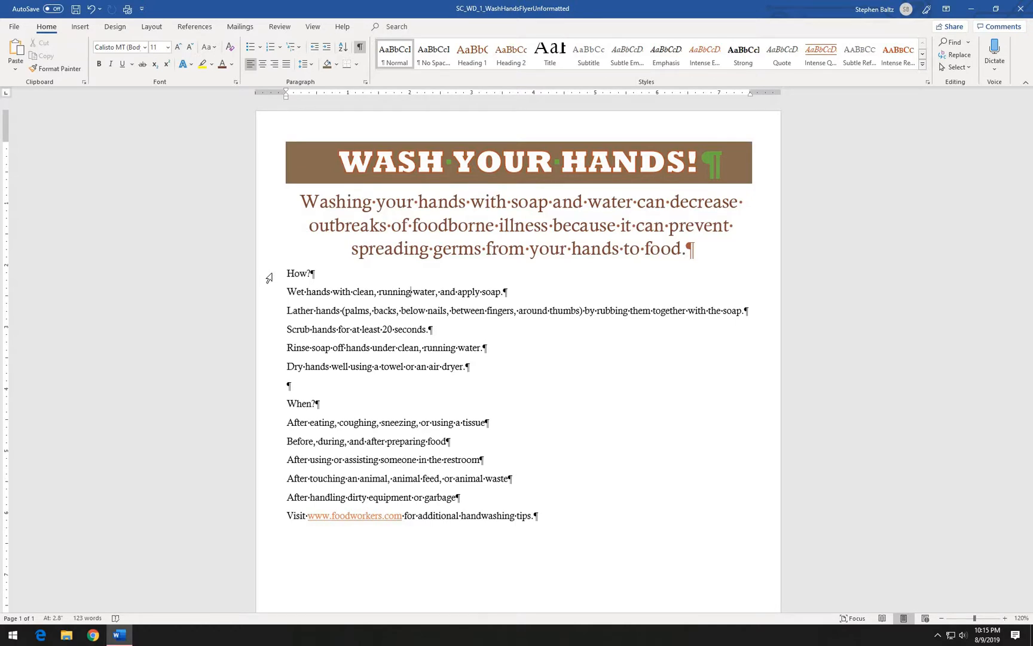
- Set the font size to 20 for all text from "How?" through the line about handling dirty equipment or garbage
{"action": "left_click_drag", "start_coordinate": [269, 277], "coordinate": [289, 506]}
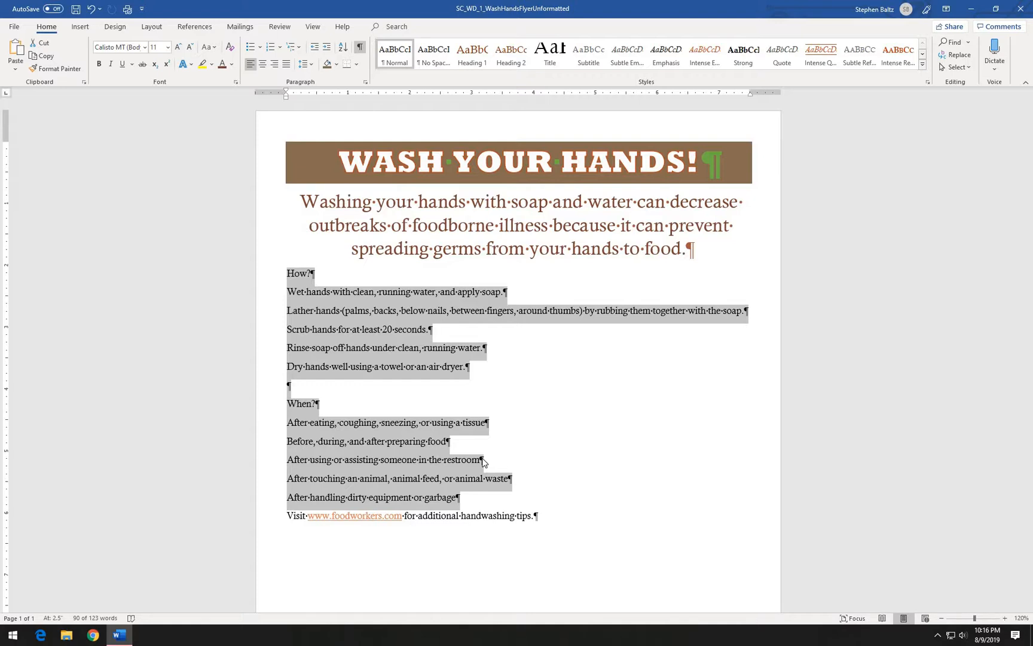
{"action": "left_click", "coordinate": [168, 48]}
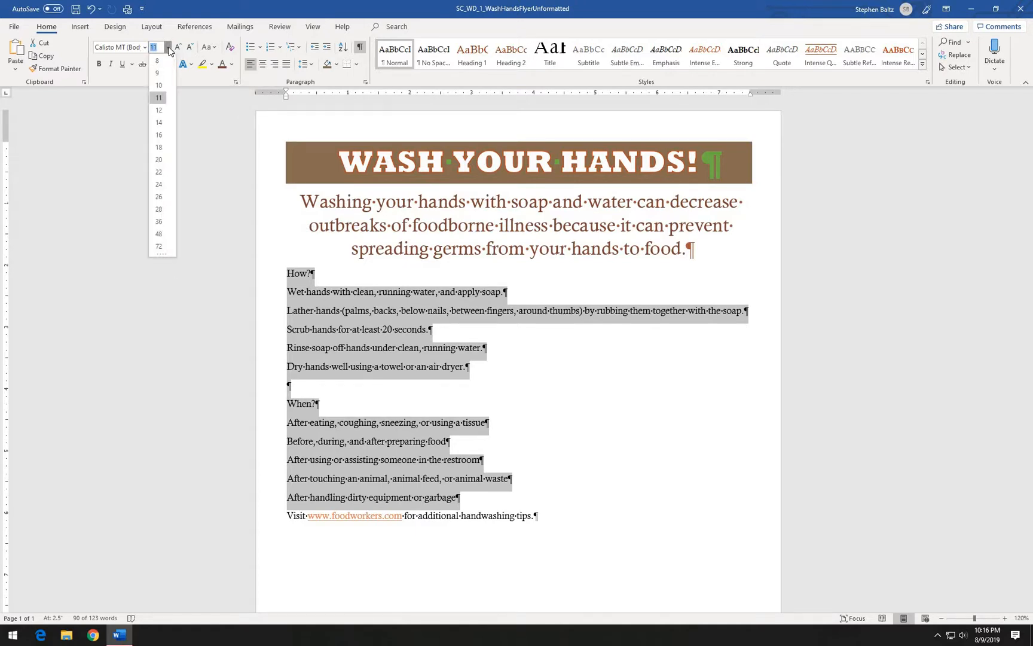
{"action": "left_click", "coordinate": [163, 160]}
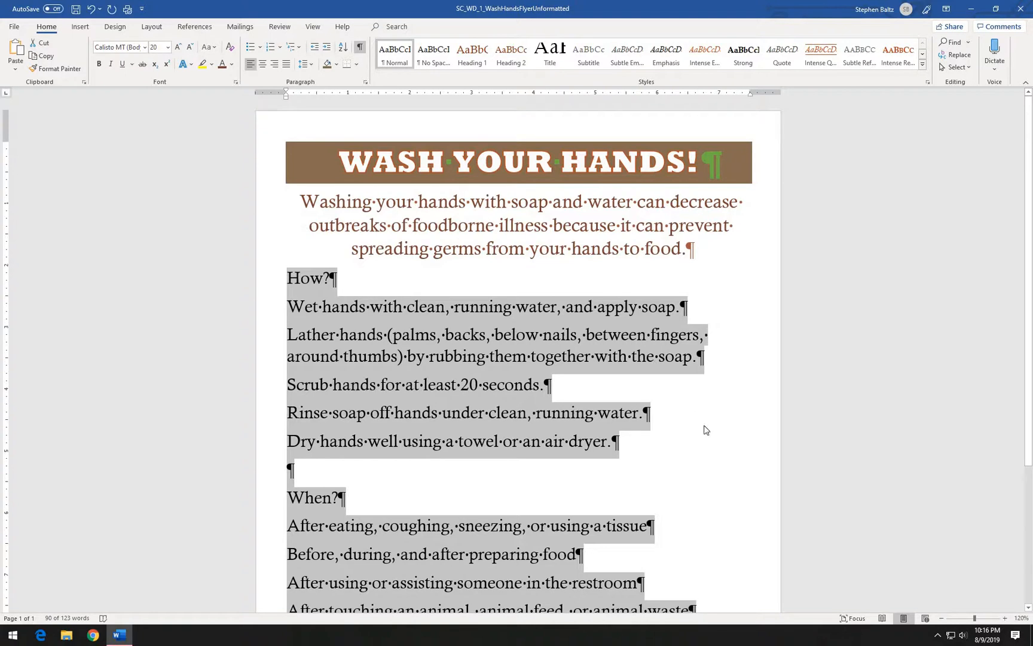
{"action": "left_click", "coordinate": [489, 412]}
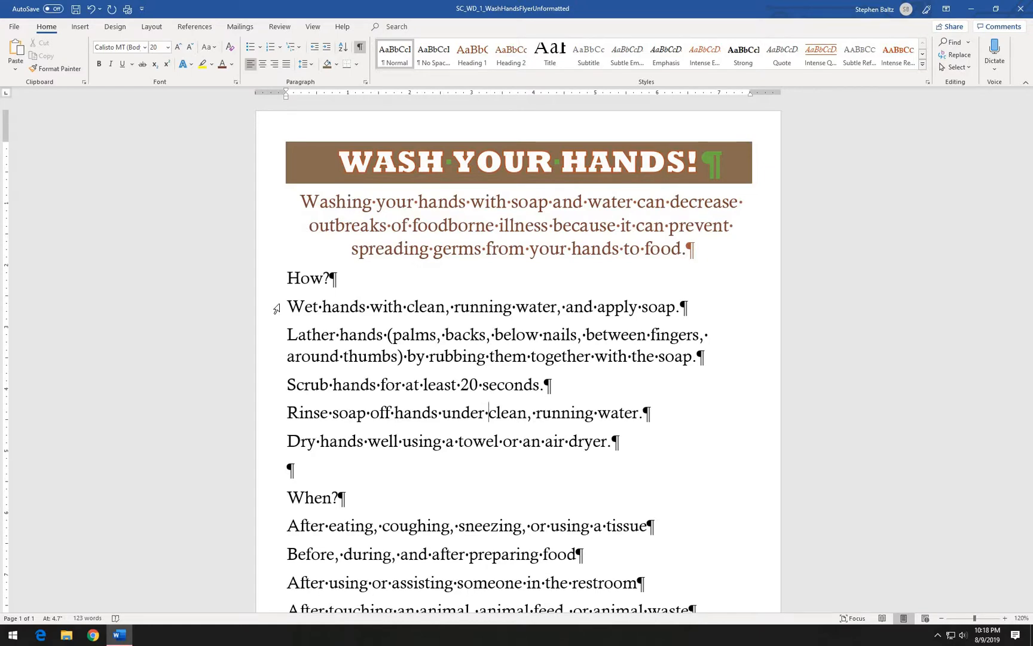
- Try numbering the five instruction lines under "How?", and undo the numbering
{"action": "left_click", "coordinate": [276, 309]}
{"action": "left_click_drag", "start_coordinate": [284, 346], "coordinate": [291, 448]}
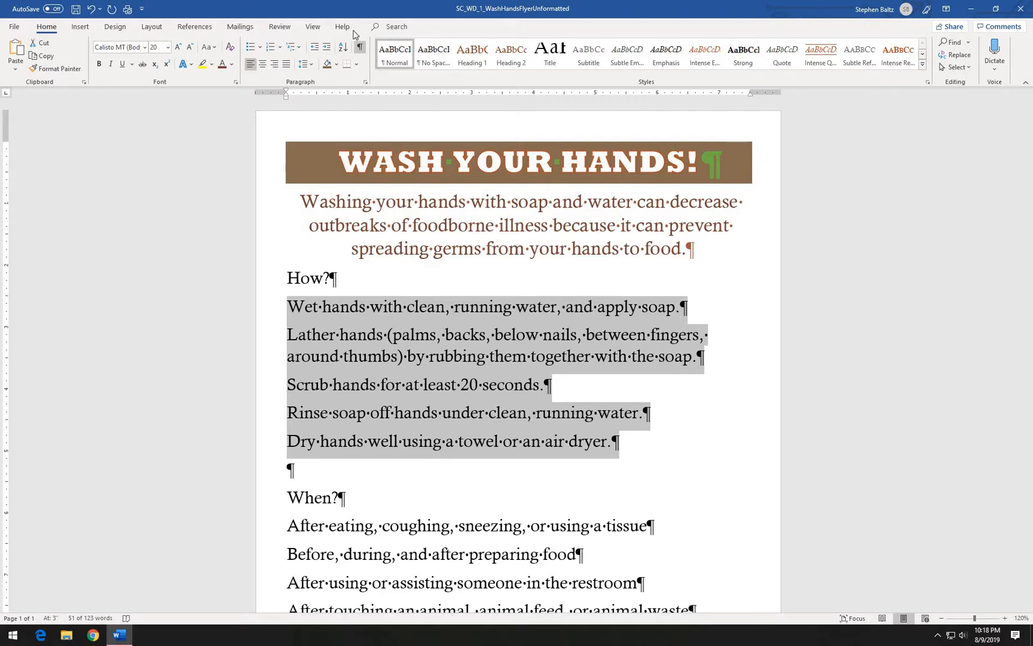
{"action": "left_click", "coordinate": [271, 52]}
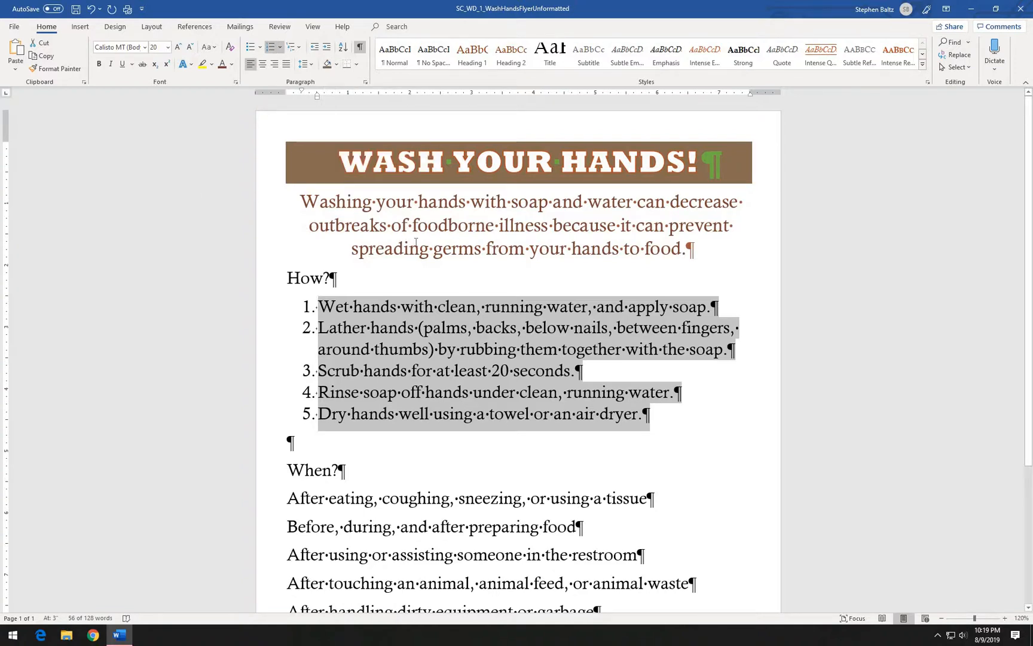
{"action": "left_click", "coordinate": [92, 9]}
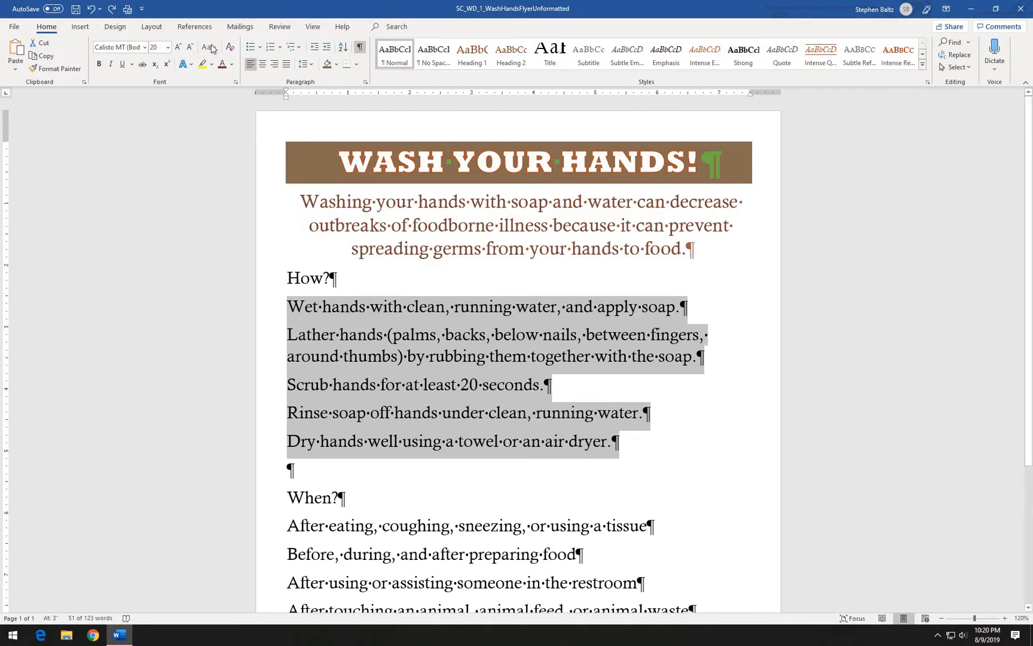
- Redo the numbering of the five instruction lines under "How?" and turn the five lines under "When?" into a bulleted list
{"action": "left_click", "coordinate": [112, 9]}
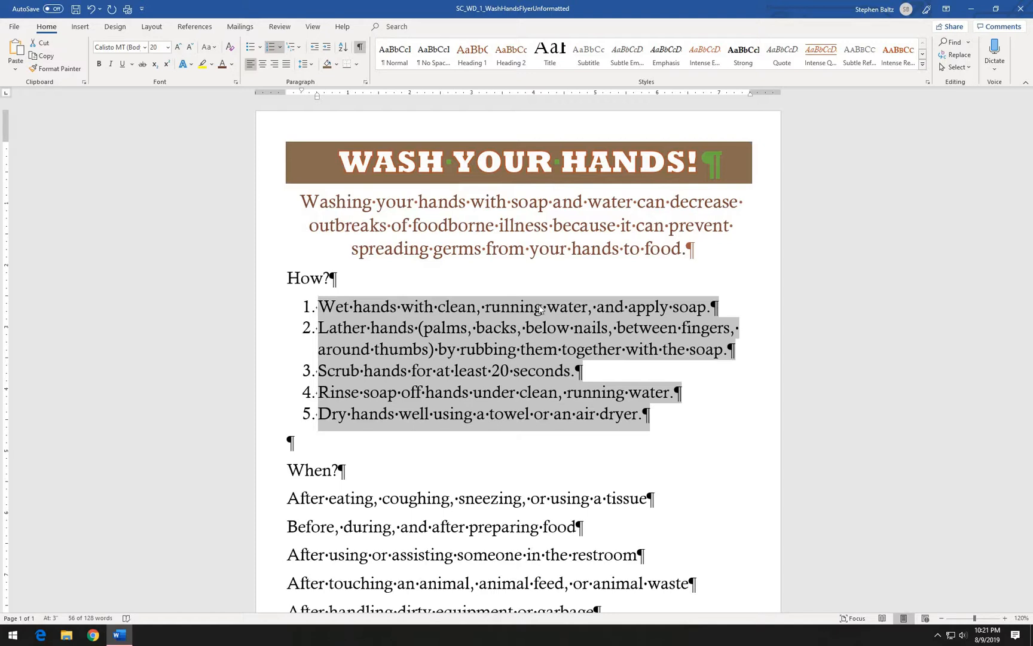
{"action": "left_click_drag", "start_coordinate": [1030, 442], "coordinate": [1031, 537]}
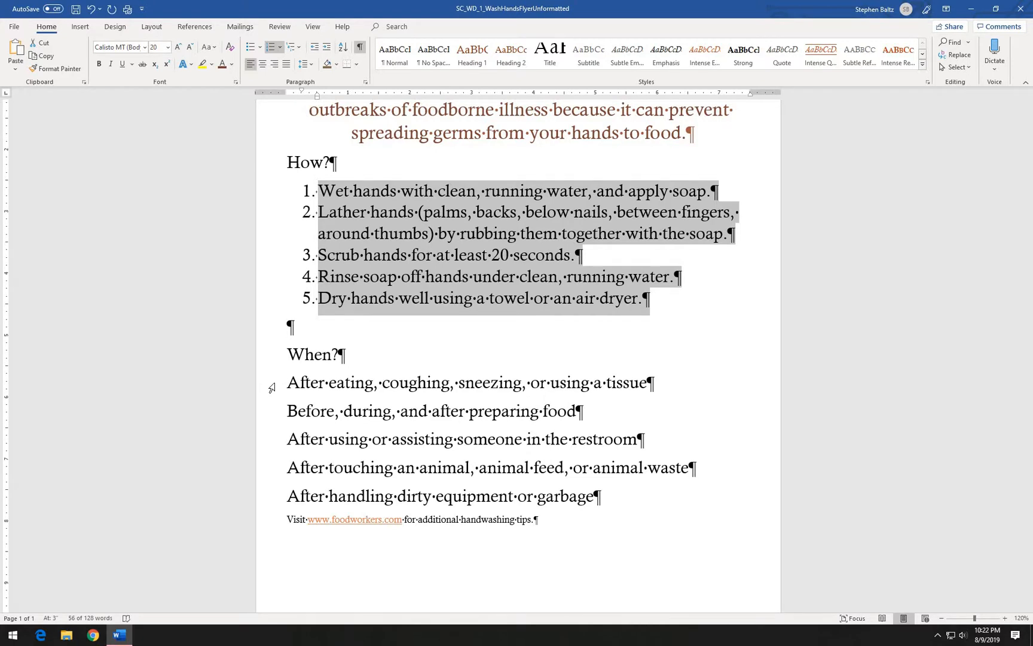
{"action": "left_click_drag", "start_coordinate": [273, 394], "coordinate": [283, 501]}
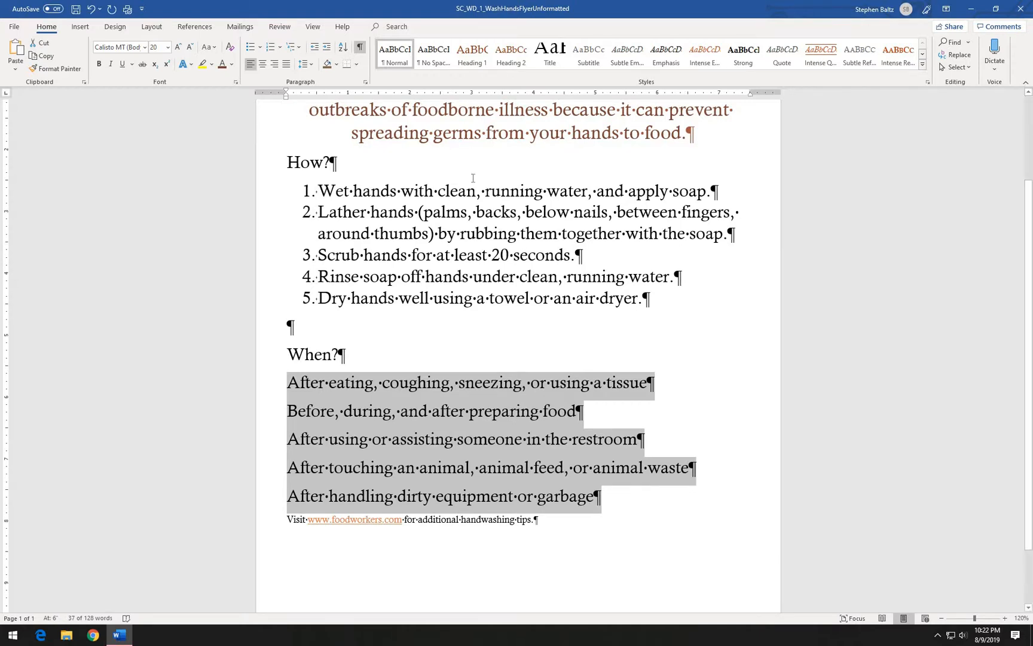
{"action": "left_click", "coordinate": [250, 52]}
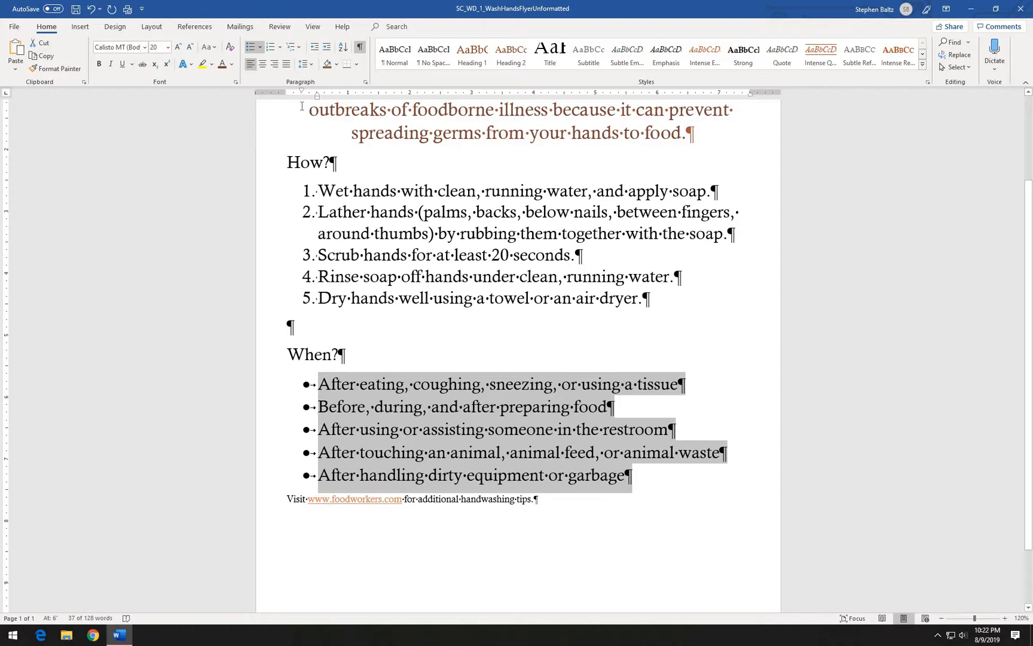
{"action": "left_click", "coordinate": [531, 291]}
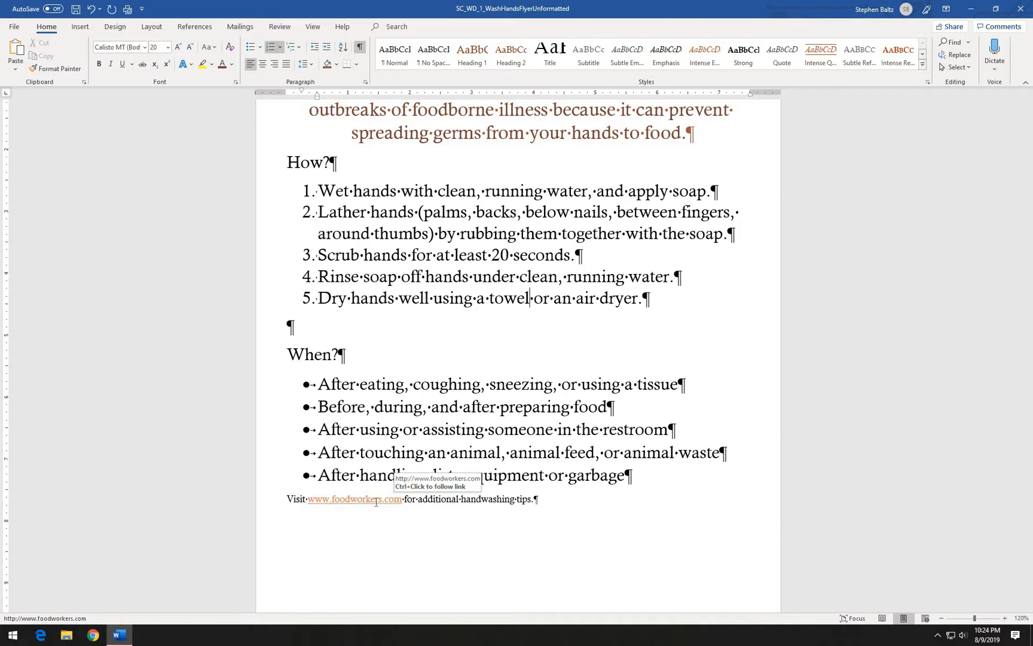
{"action": "left_click", "coordinate": [376, 501]}
{"action": "right_click", "coordinate": [376, 502]}
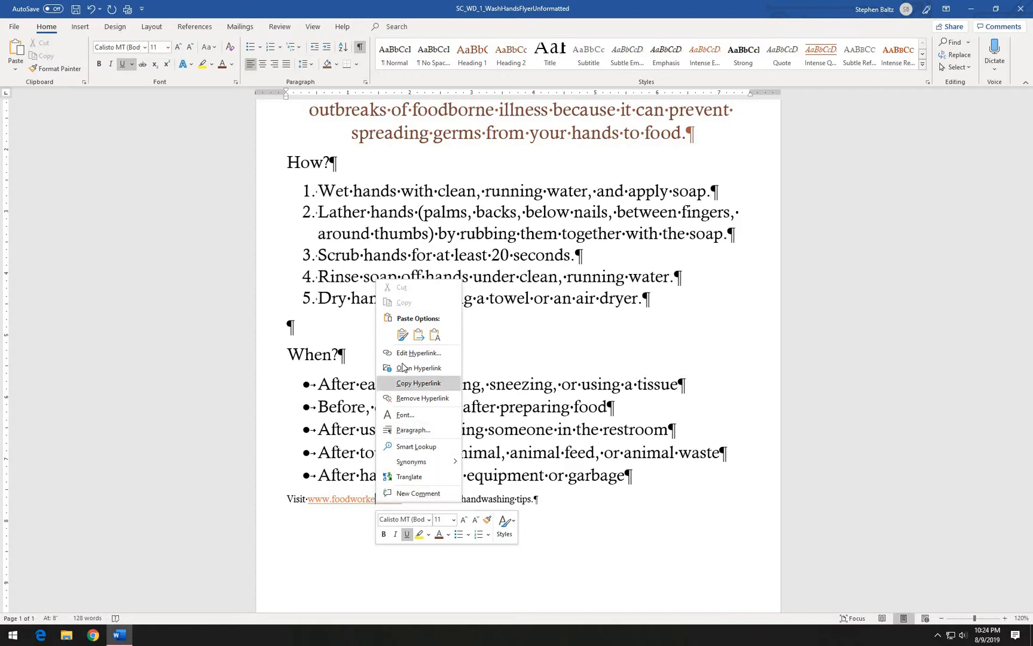
{"action": "left_click", "coordinate": [402, 398]}
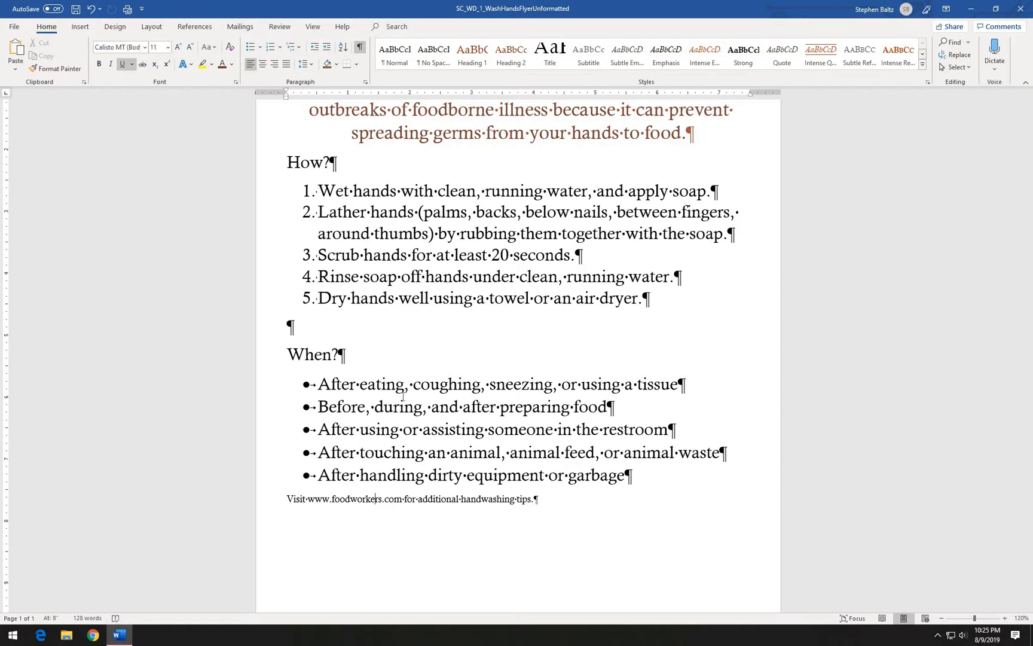
{"action": "left_click", "coordinate": [369, 499]}
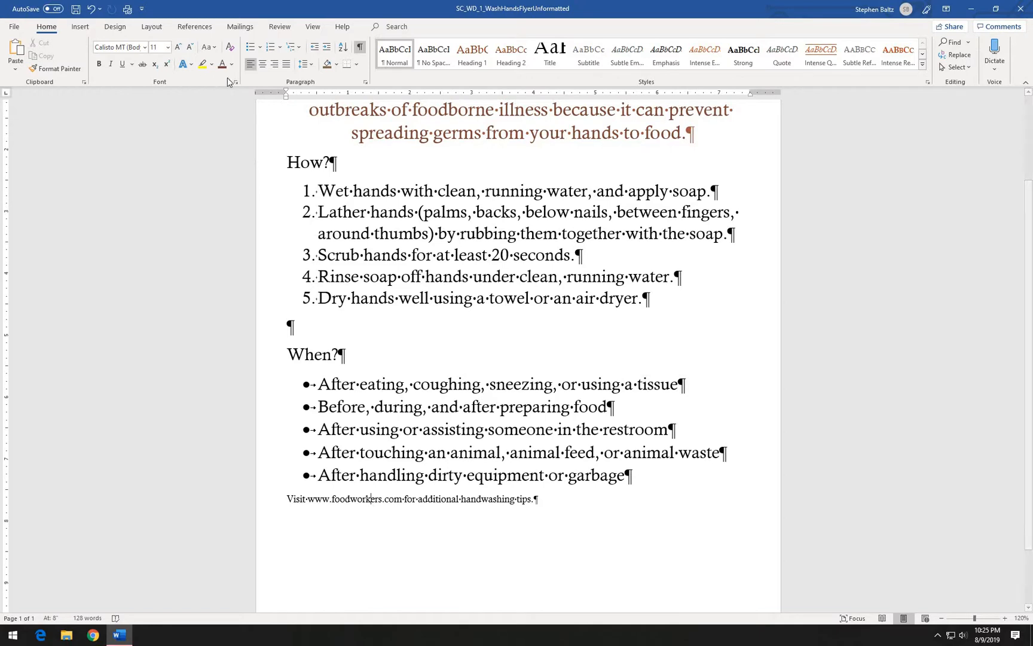
{"action": "left_click", "coordinate": [263, 65]}
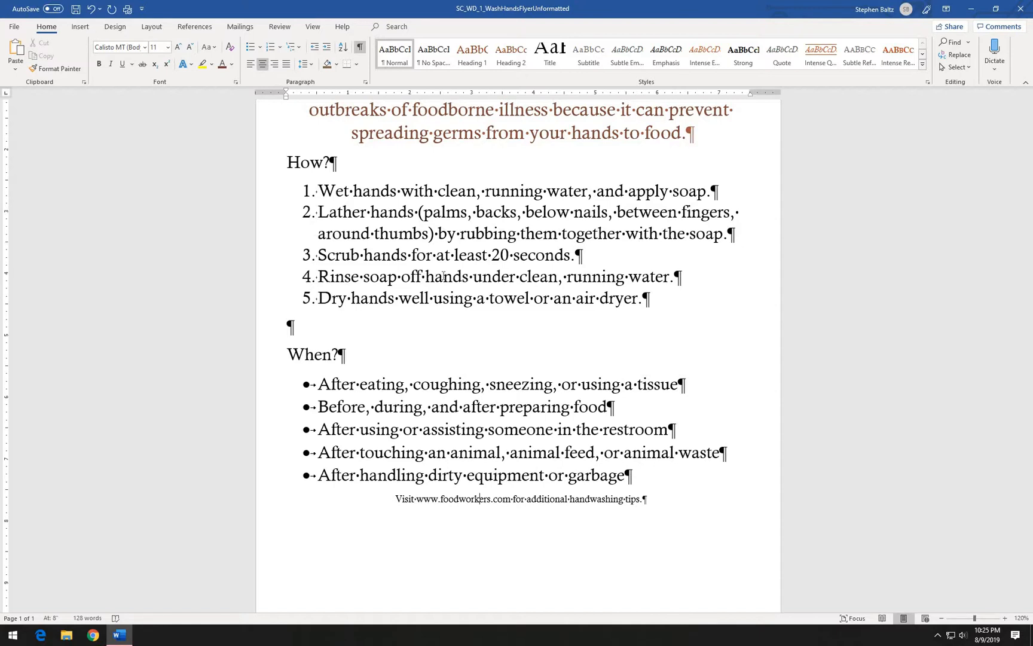
{"action": "left_click", "coordinate": [269, 506]}
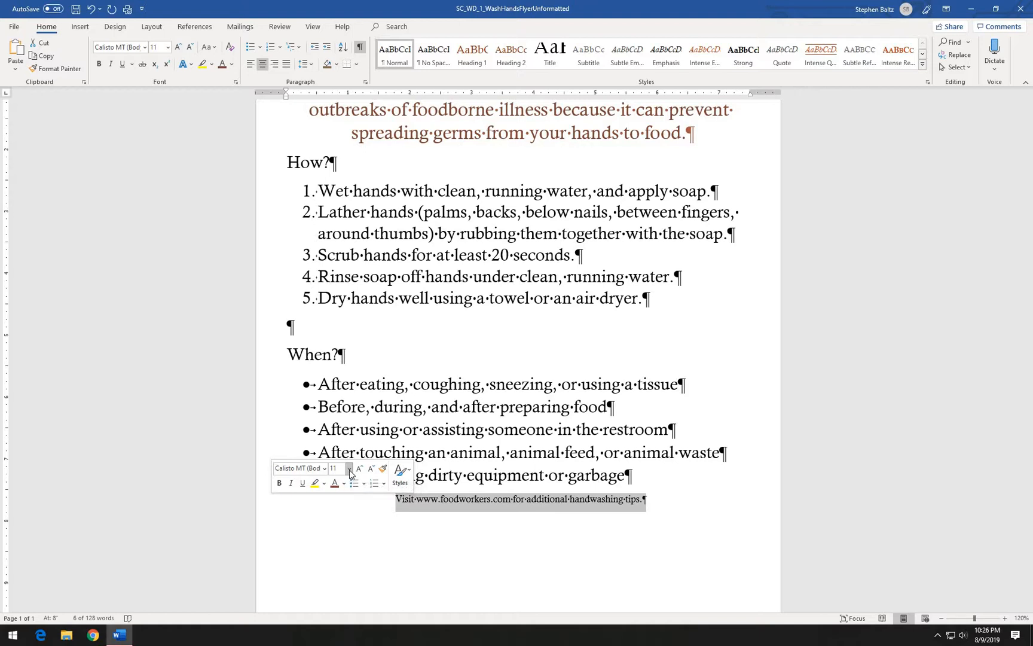
{"action": "left_click", "coordinate": [349, 468]}
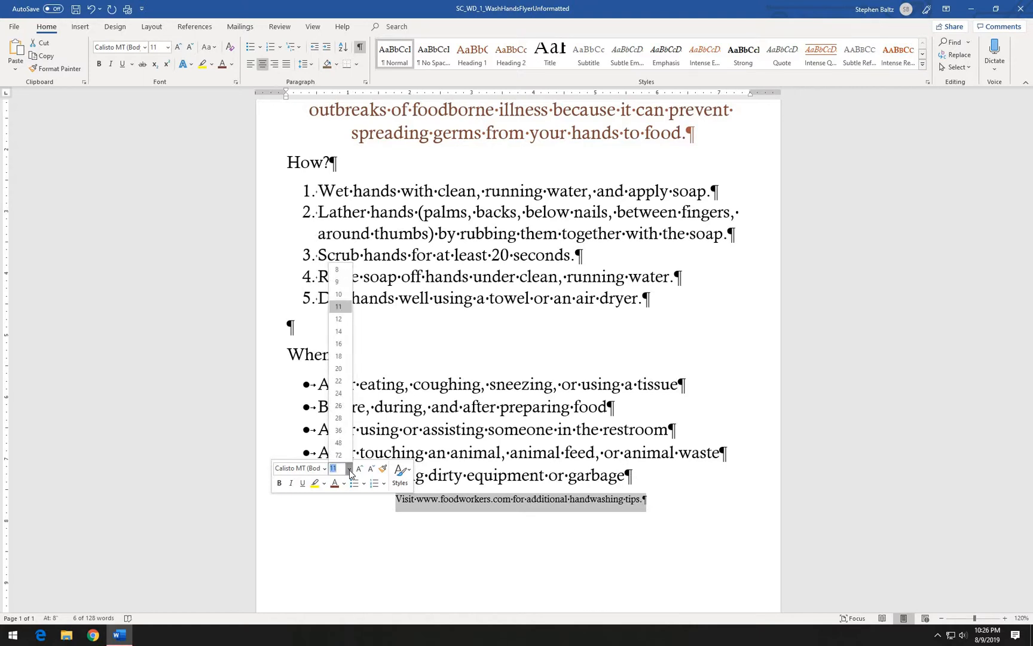
{"action": "left_click", "coordinate": [338, 357]}
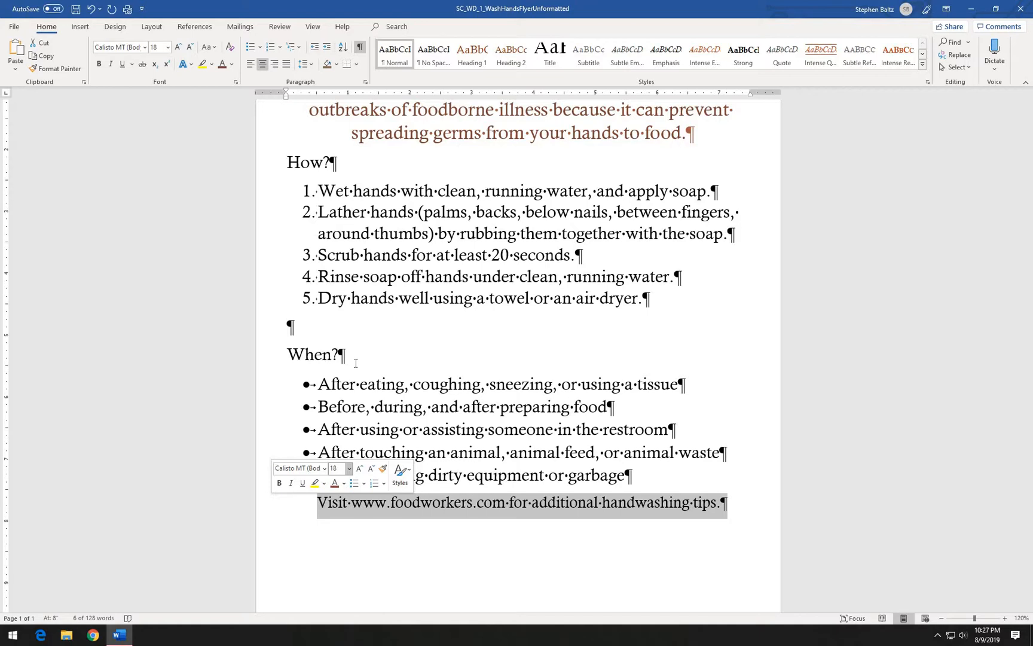
{"action": "left_click", "coordinate": [344, 484]}
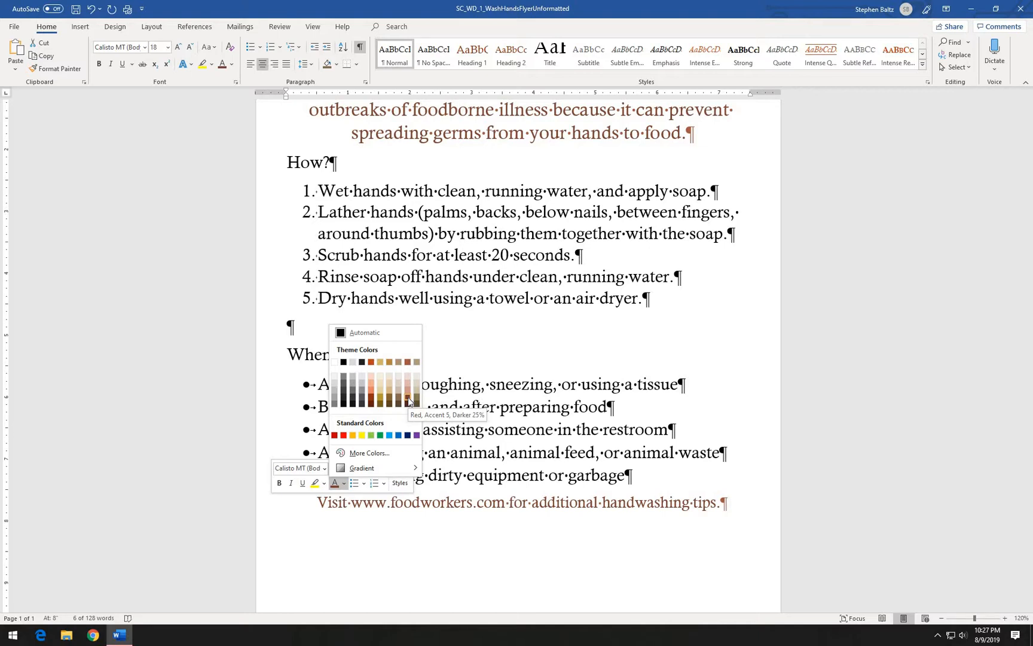
{"action": "left_click", "coordinate": [408, 397]}
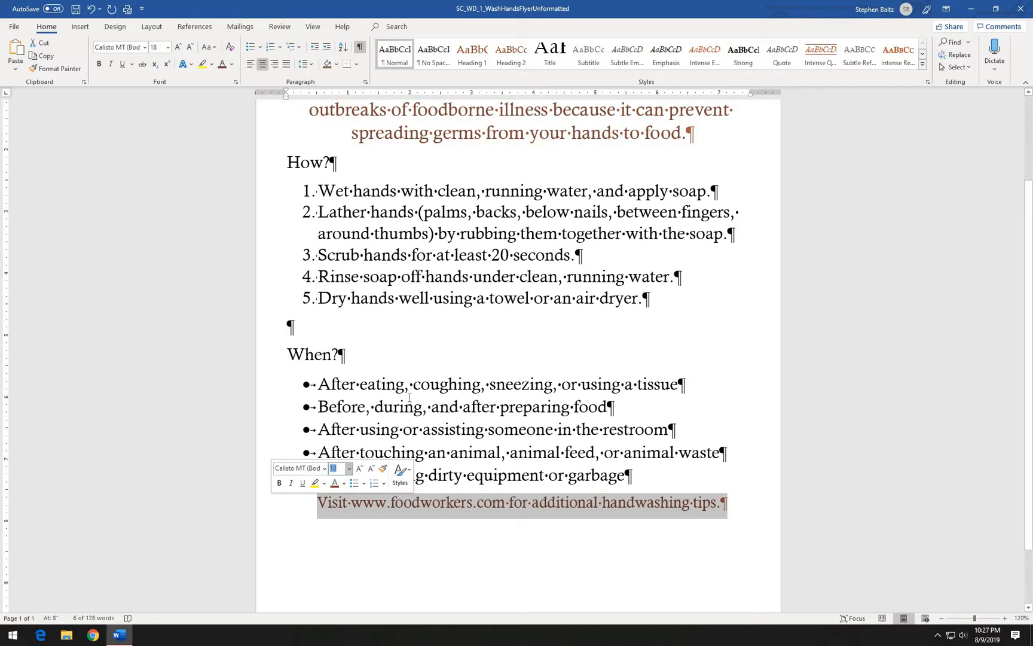
{"action": "left_click", "coordinate": [523, 406]}
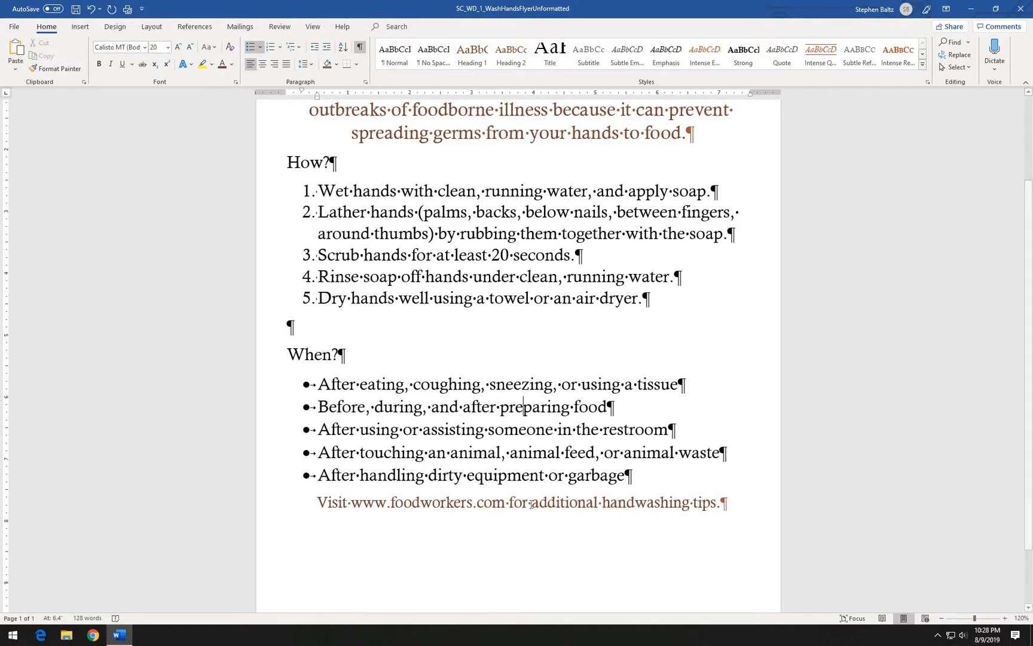
- Underline "additional handwashing tips" in the last line and italicize the word "prevent" in the introductory paragraph
{"action": "left_click_drag", "start_coordinate": [530, 504], "coordinate": [705, 501]}
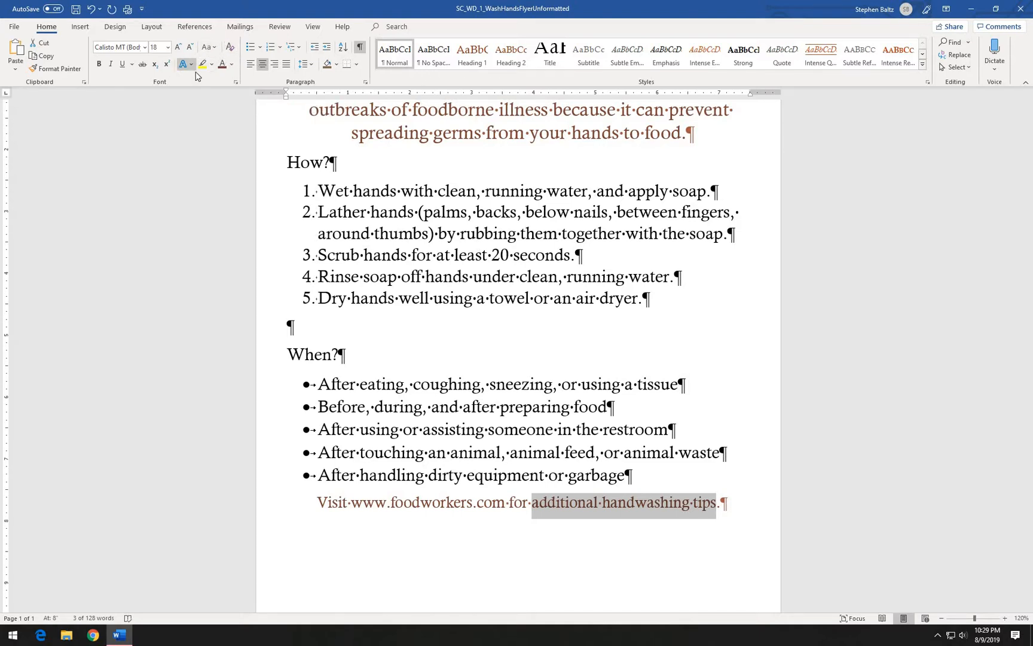
{"action": "left_click", "coordinate": [123, 64]}
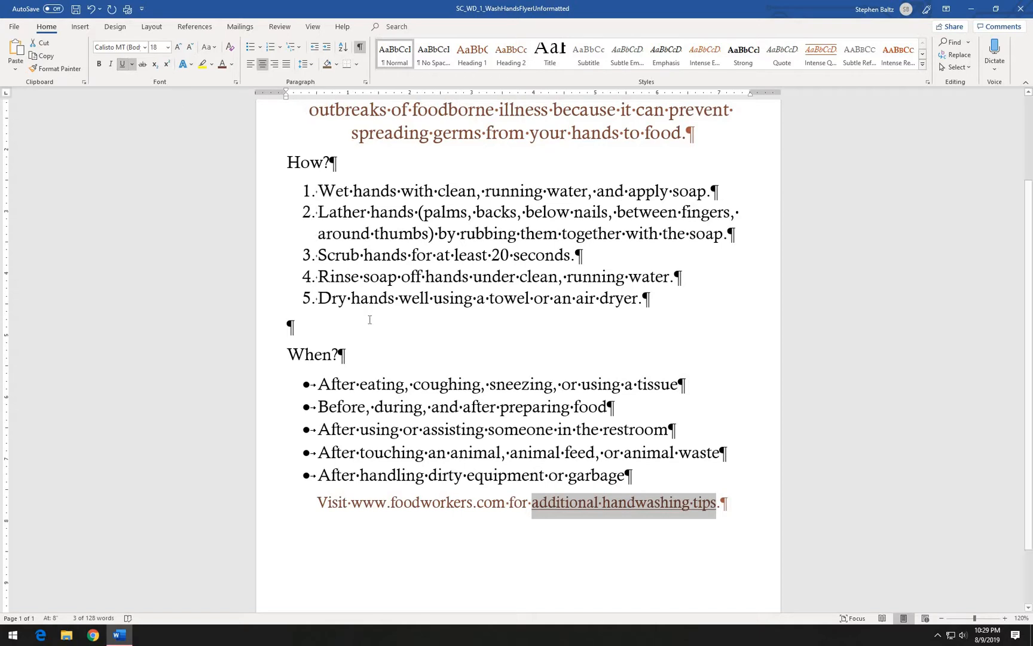
{"action": "scroll", "coordinate": [561, 413], "scroll_direction": "up", "scroll_amount": 3}
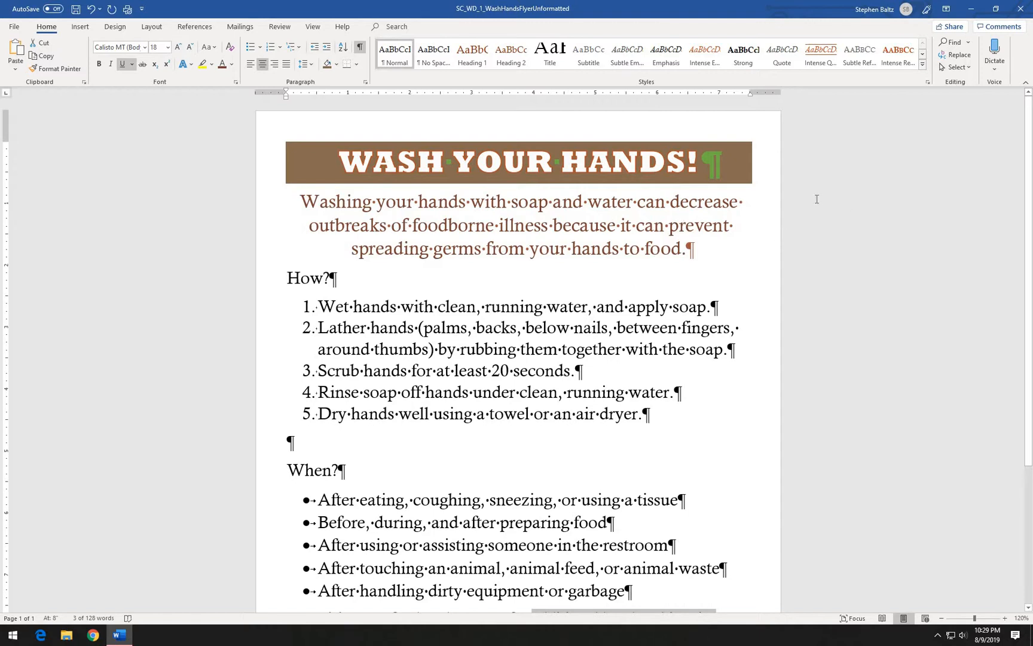
{"action": "left_click", "coordinate": [701, 227]}
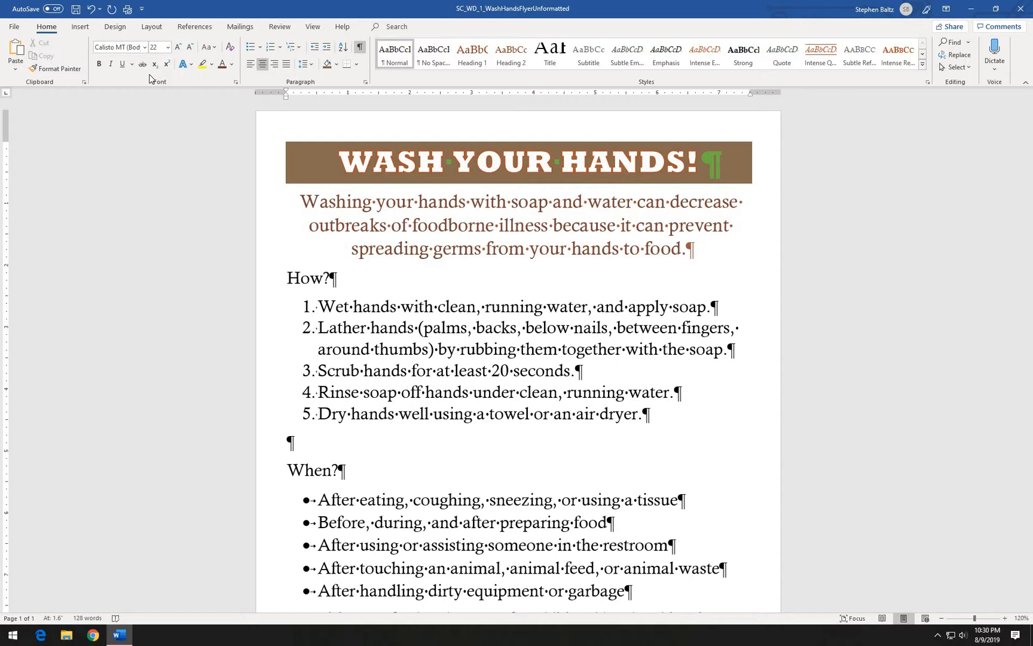
{"action": "left_click", "coordinate": [111, 69]}
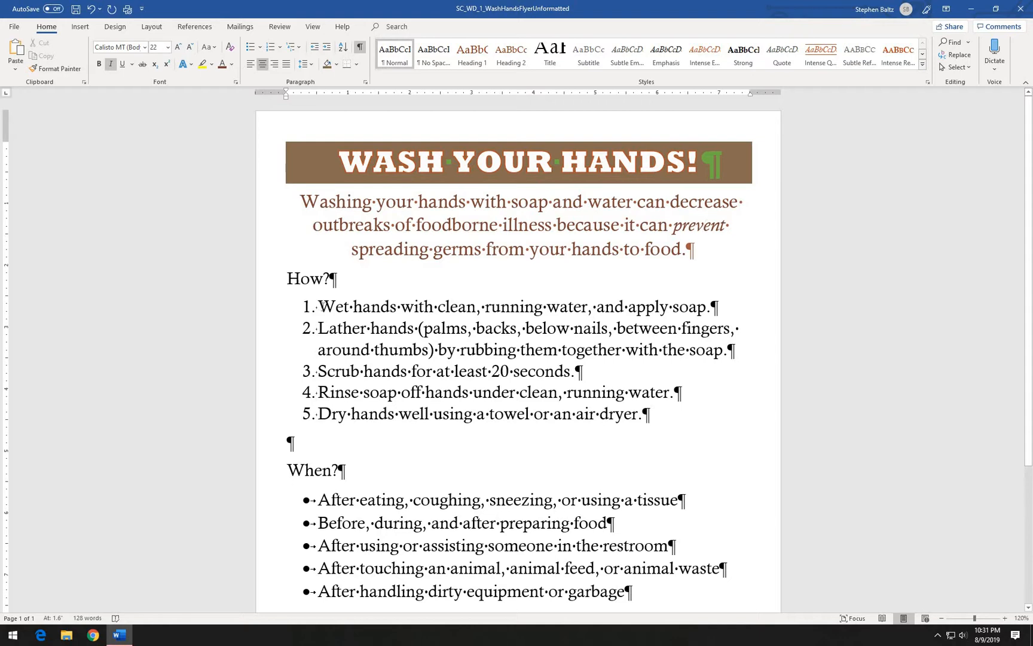
- Bold the first words of the numbered list items together: Wet, Lather, Scrub, Rinse and Dry
{"action": "left_click_drag", "start_coordinate": [318, 306], "coordinate": [349, 313]}
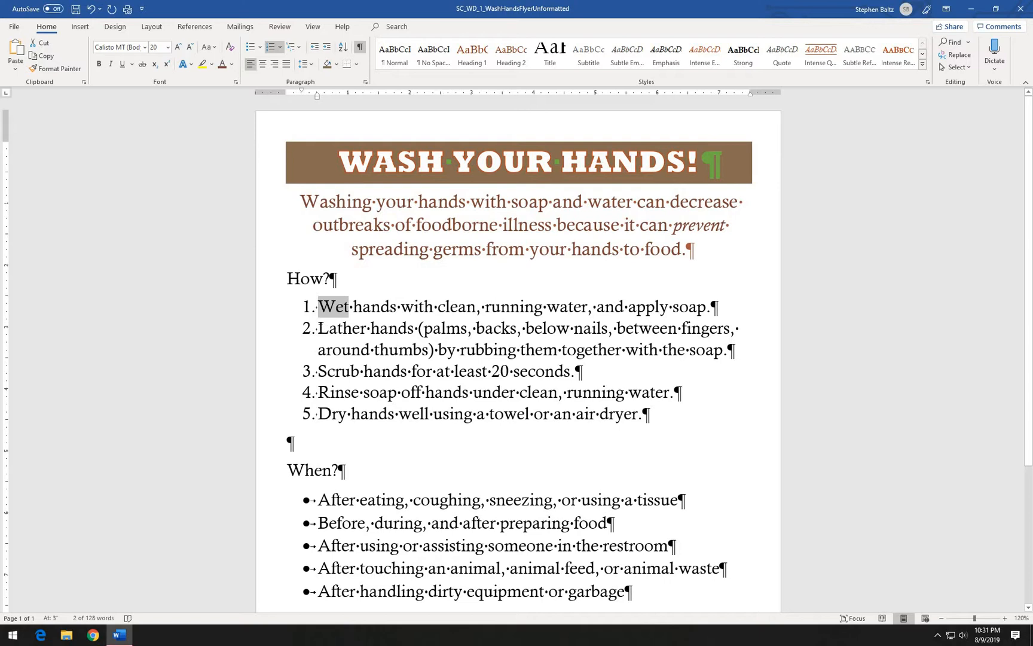
{"action": "left_click_drag", "start_coordinate": [318, 328], "coordinate": [370, 339]}
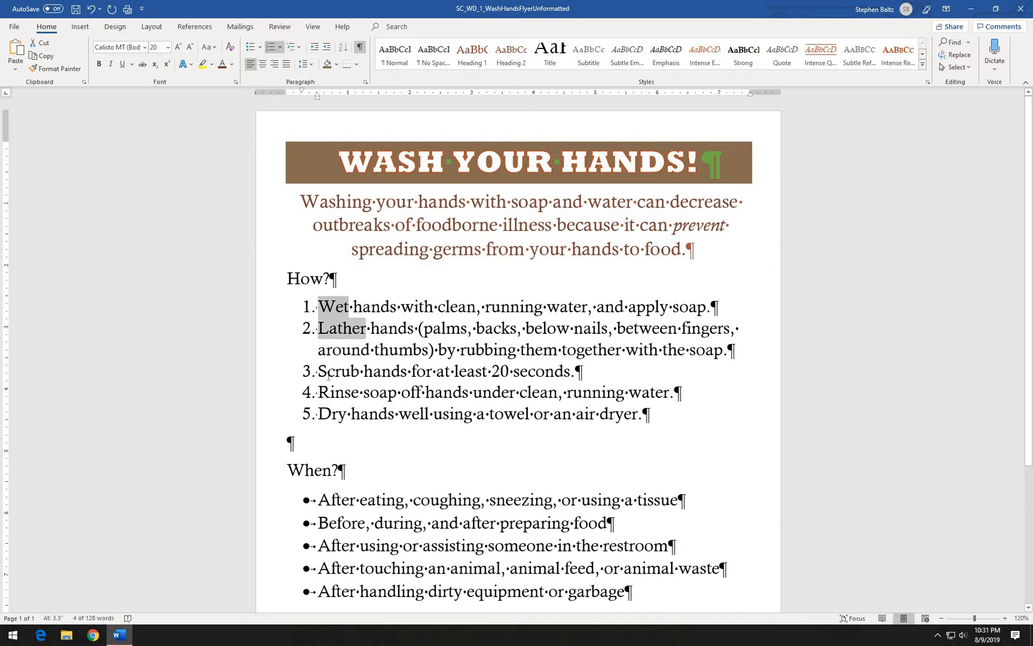
{"action": "left_click_drag", "start_coordinate": [319, 371], "coordinate": [344, 421]}
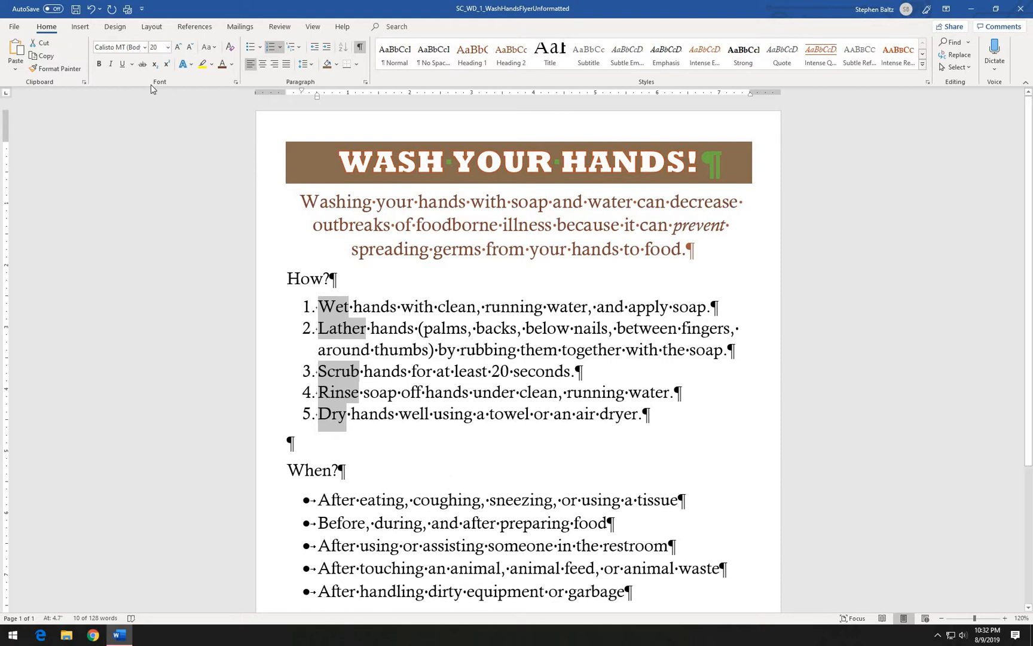
{"action": "left_click", "coordinate": [99, 65]}
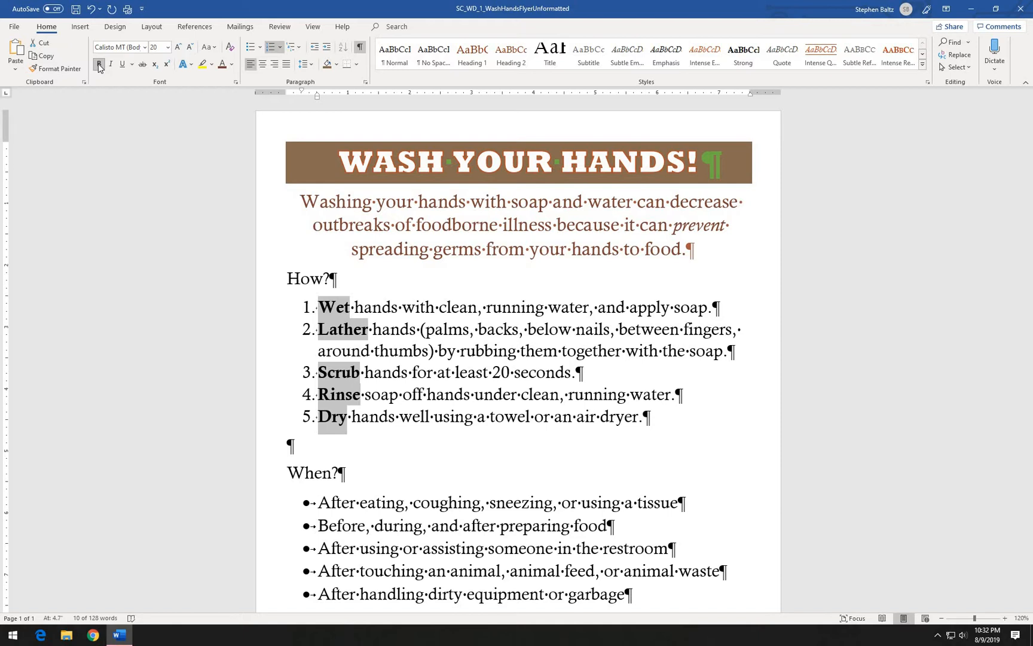
{"action": "left_click", "coordinate": [518, 390]}
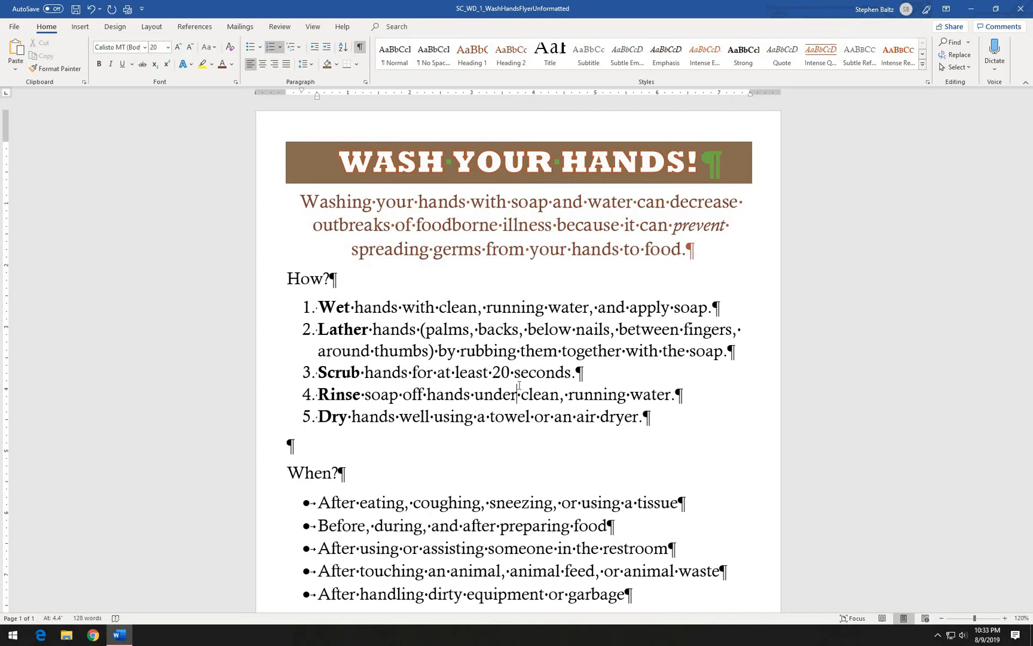
- Save the document under the new name SC_WD_1_WashHandsFlyerFormatted in the CPSI1003 folder as a Word document
{"action": "left_click", "coordinate": [14, 29]}
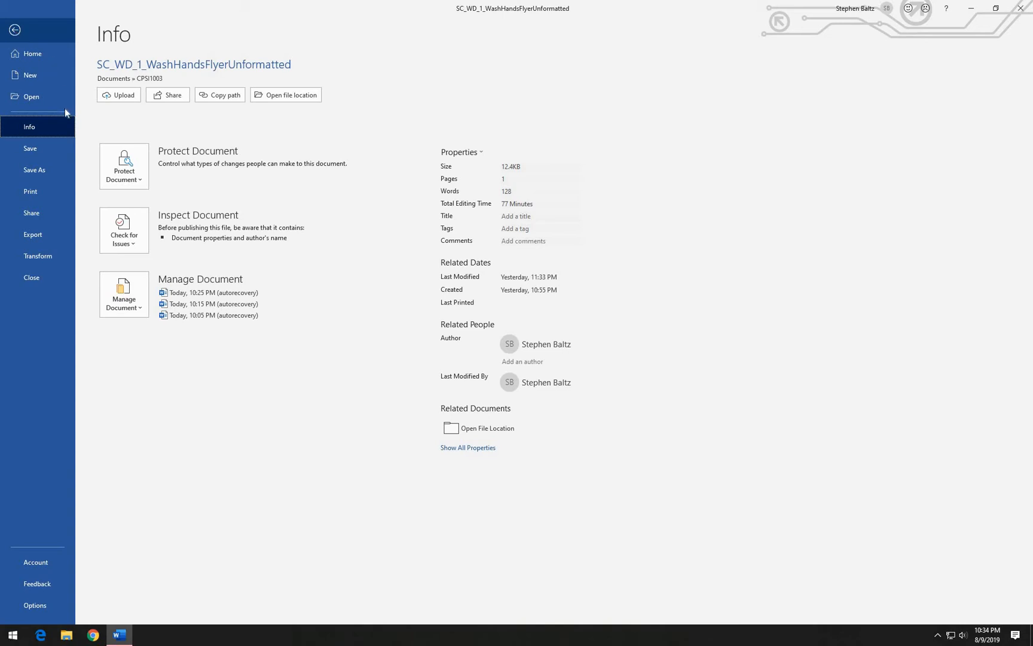
{"action": "left_click", "coordinate": [41, 171]}
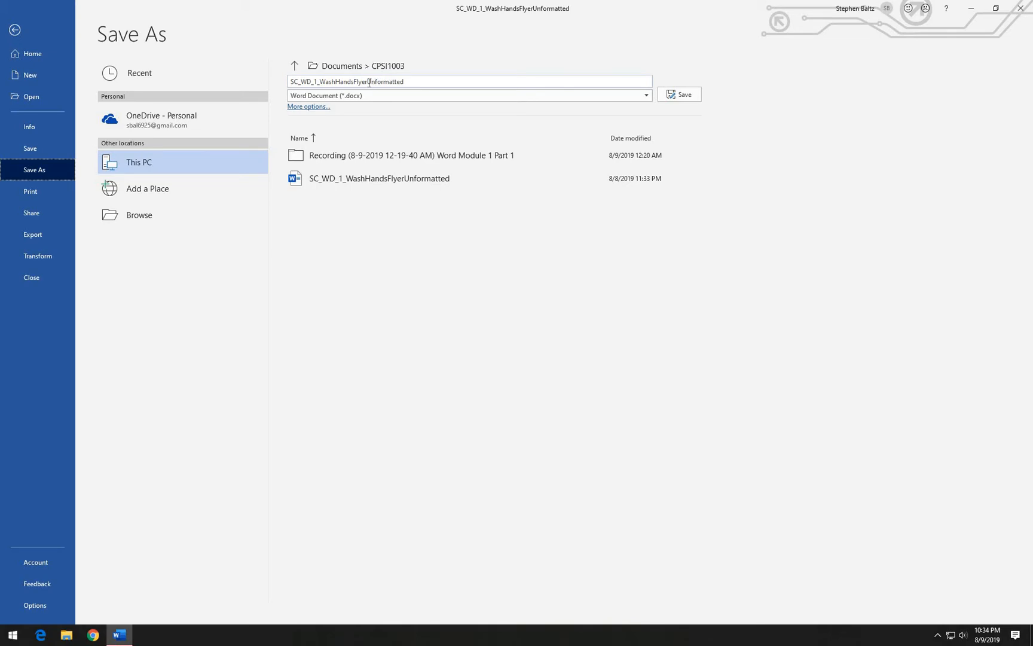
{"action": "left_click", "coordinate": [373, 83]}
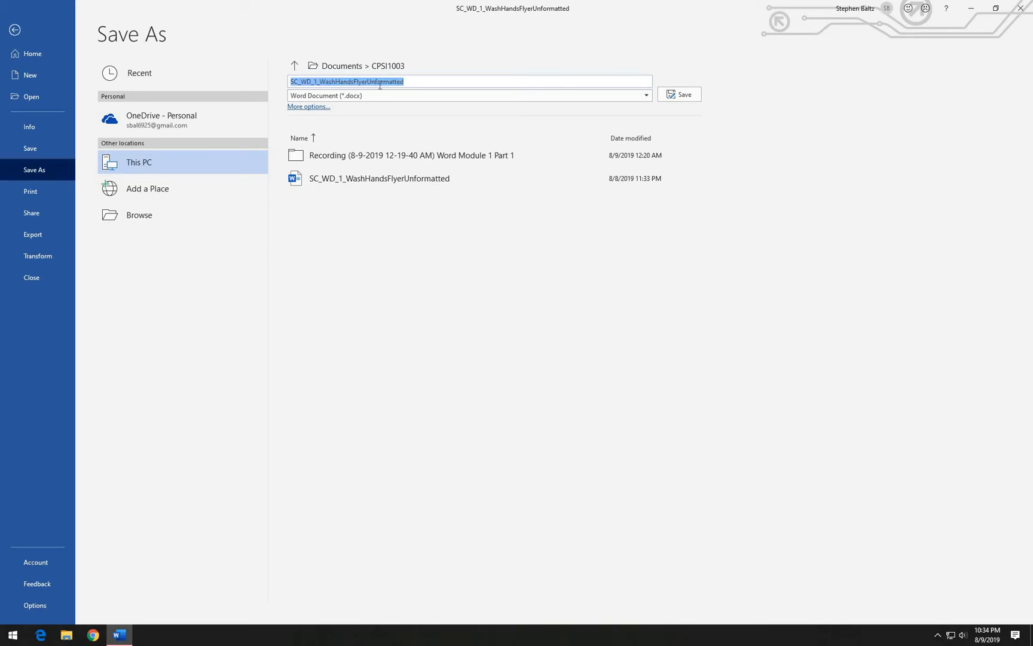
{"action": "left_click", "coordinate": [371, 85]}
{"action": "left_click_drag", "start_coordinate": [367, 84], "coordinate": [410, 85]}
{"action": "type", "text": "Form"}
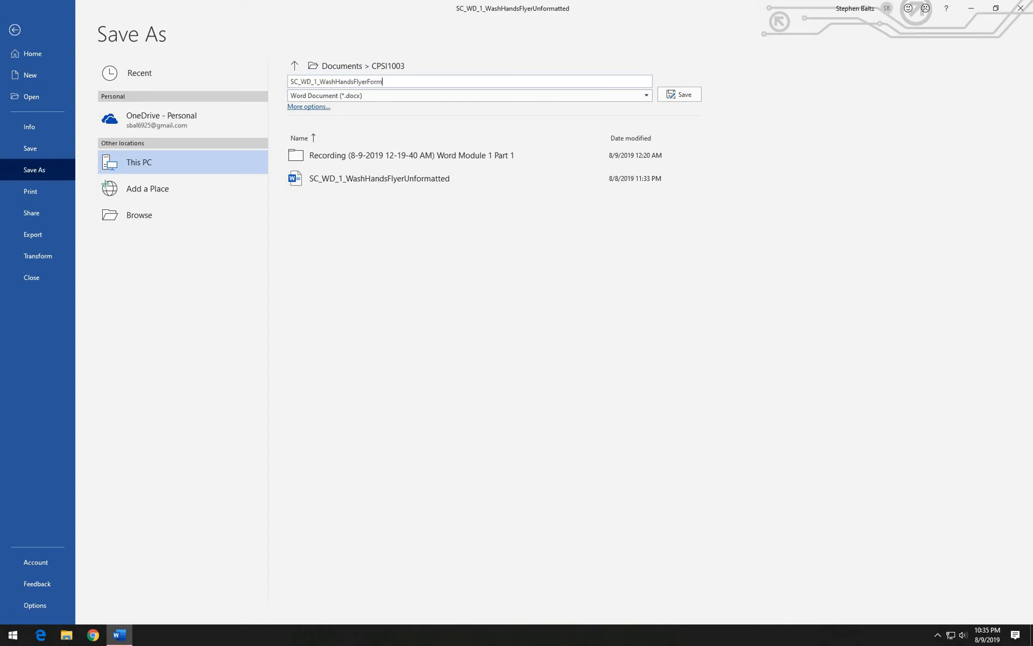
{"action": "type", "text": "atted"}
{"action": "left_click", "coordinate": [683, 96]}
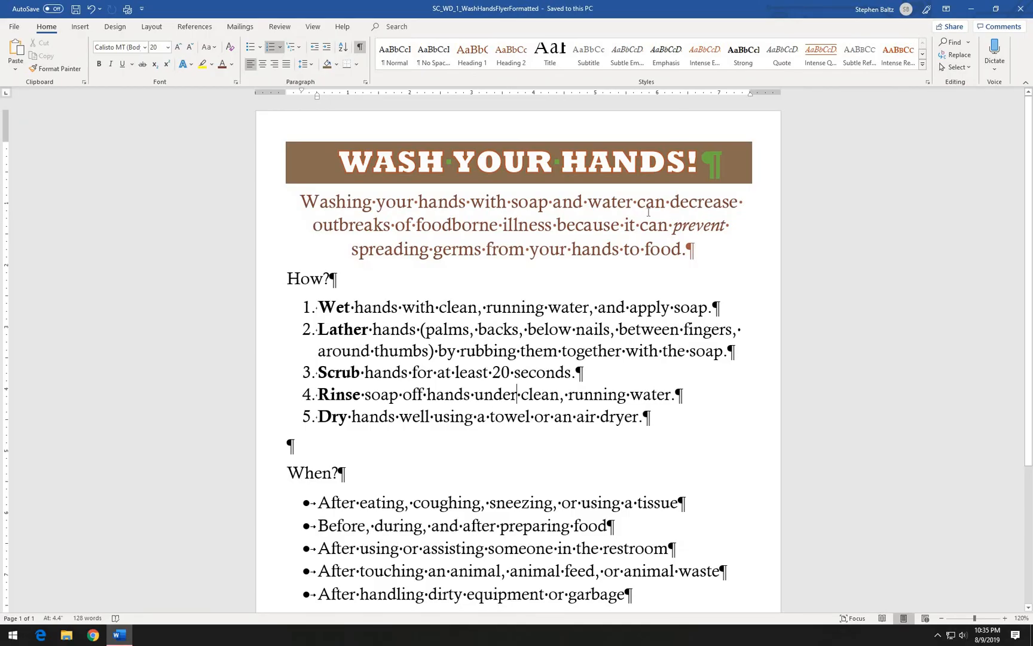